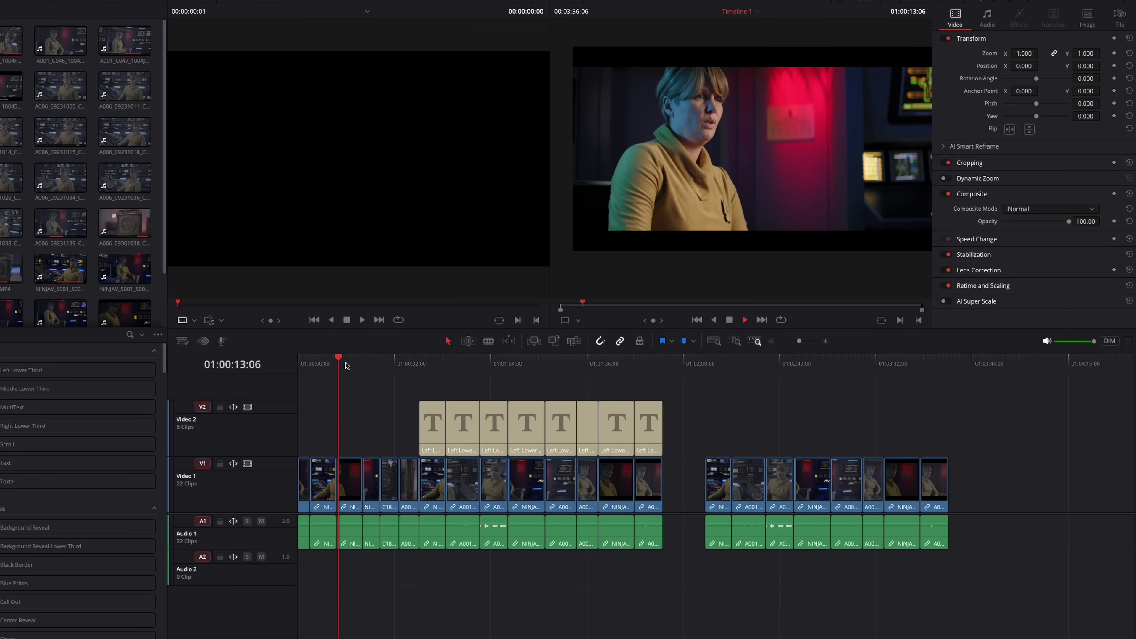
- Step through the interview shots and stop on the 01:02:15 clip in the second group
key("Down")
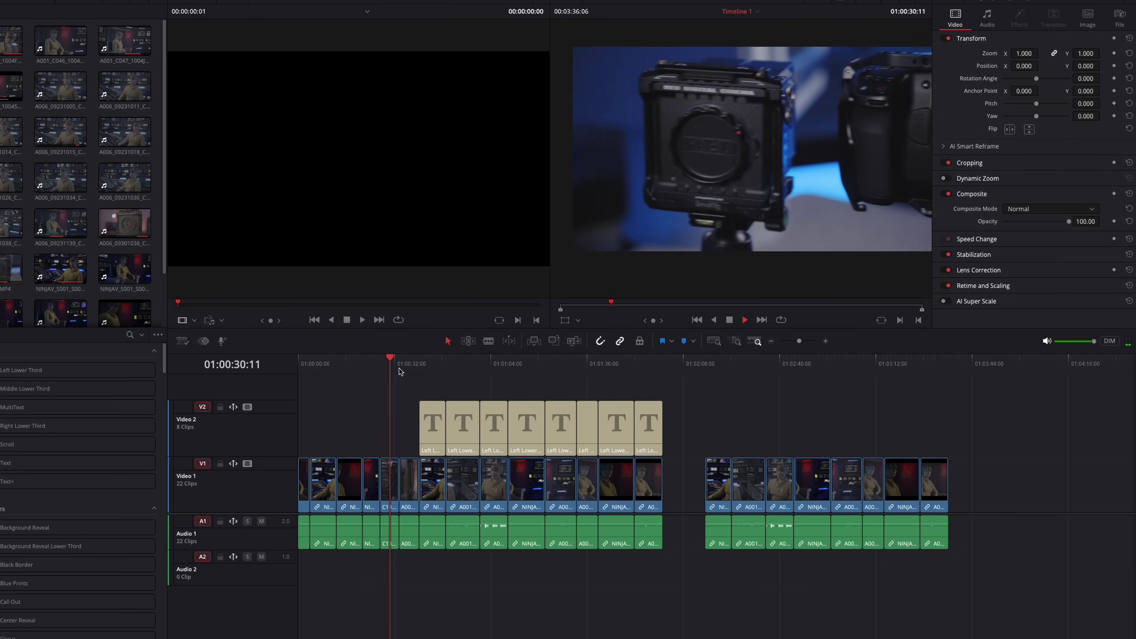
left_click(420, 367)
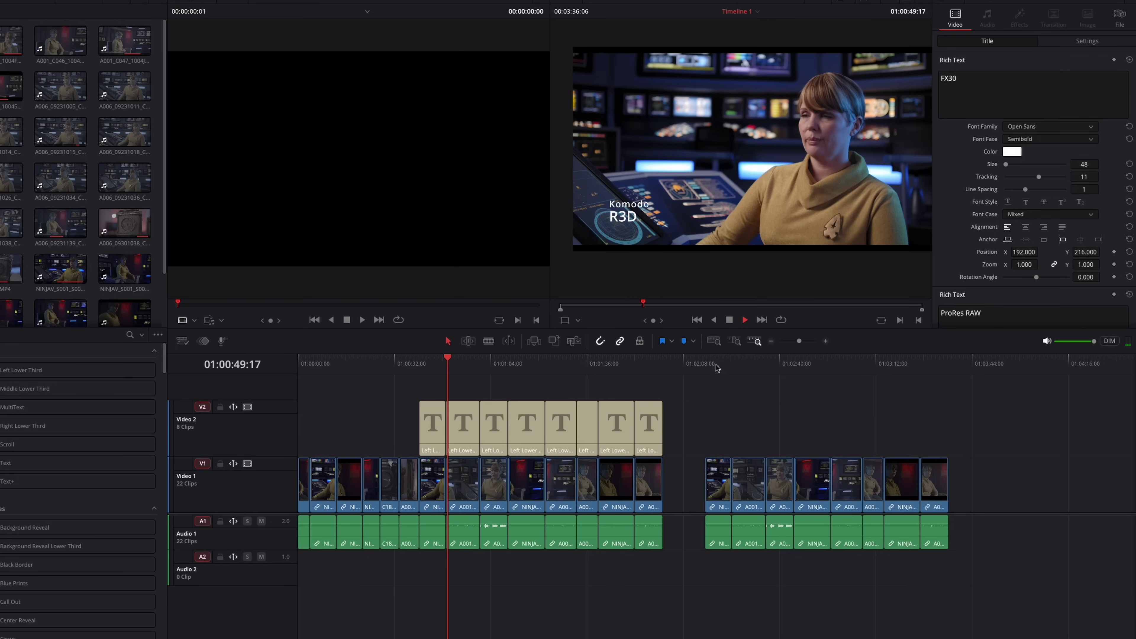
left_click(701, 366)
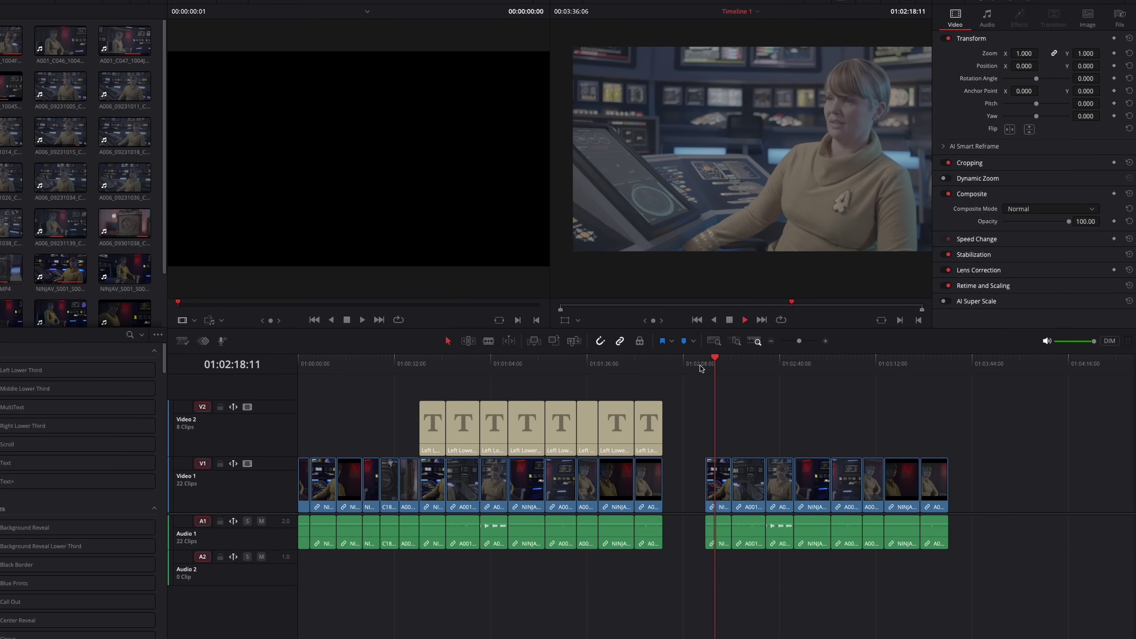
left_click(704, 364)
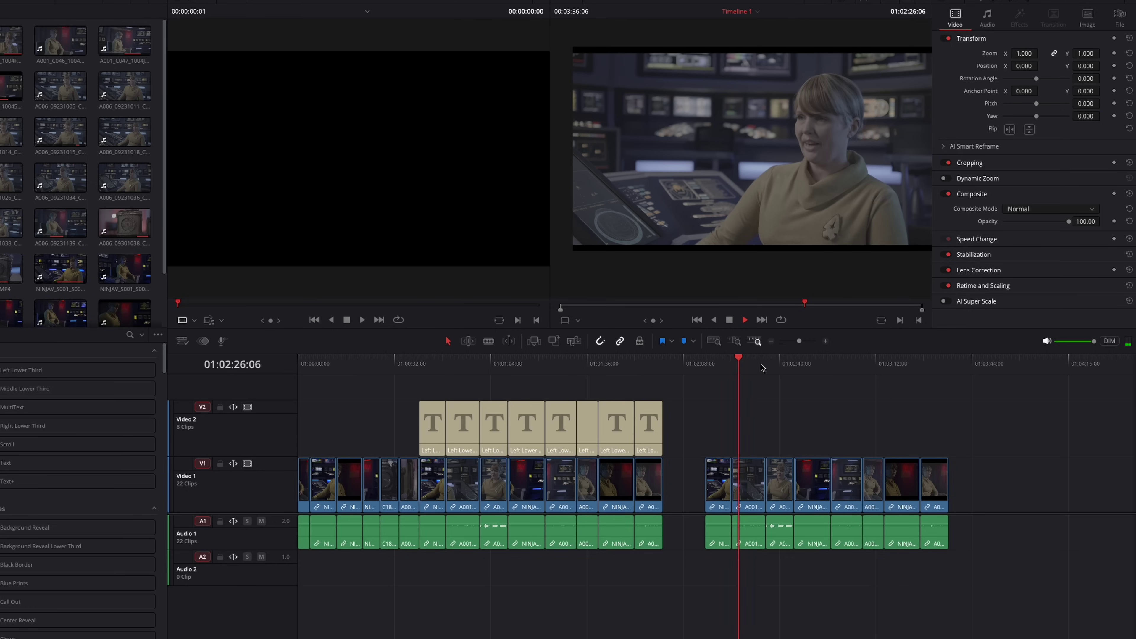
left_click_drag(762, 367, 784, 368)
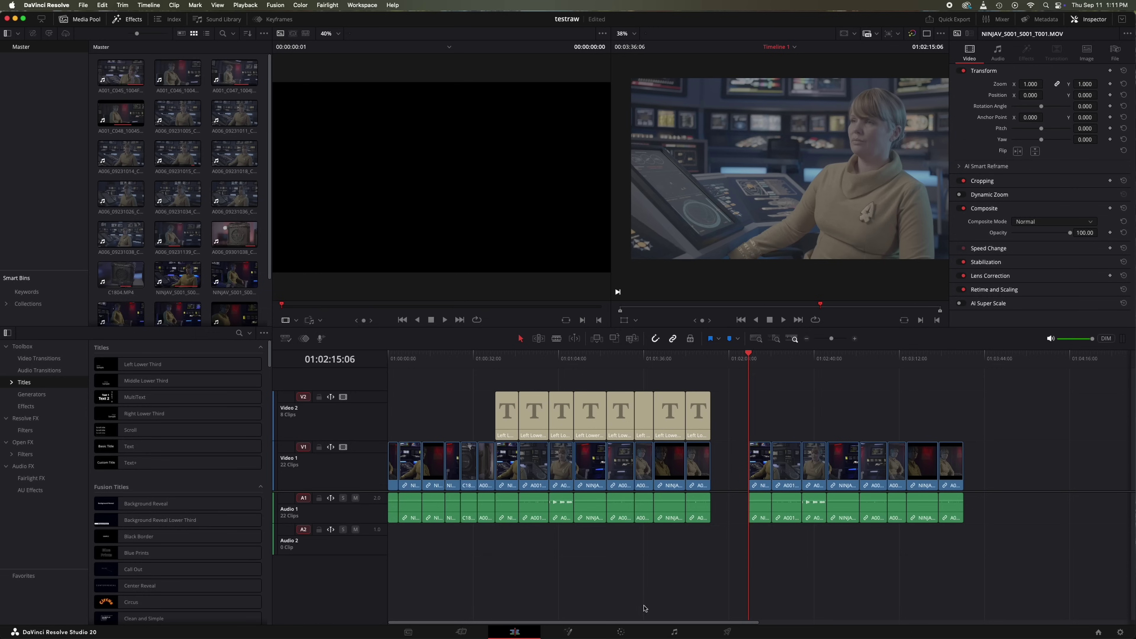
- On the Color page, set Camera Raw Decode Using to Clip, keeping ISO at 800
left_click(620, 631)
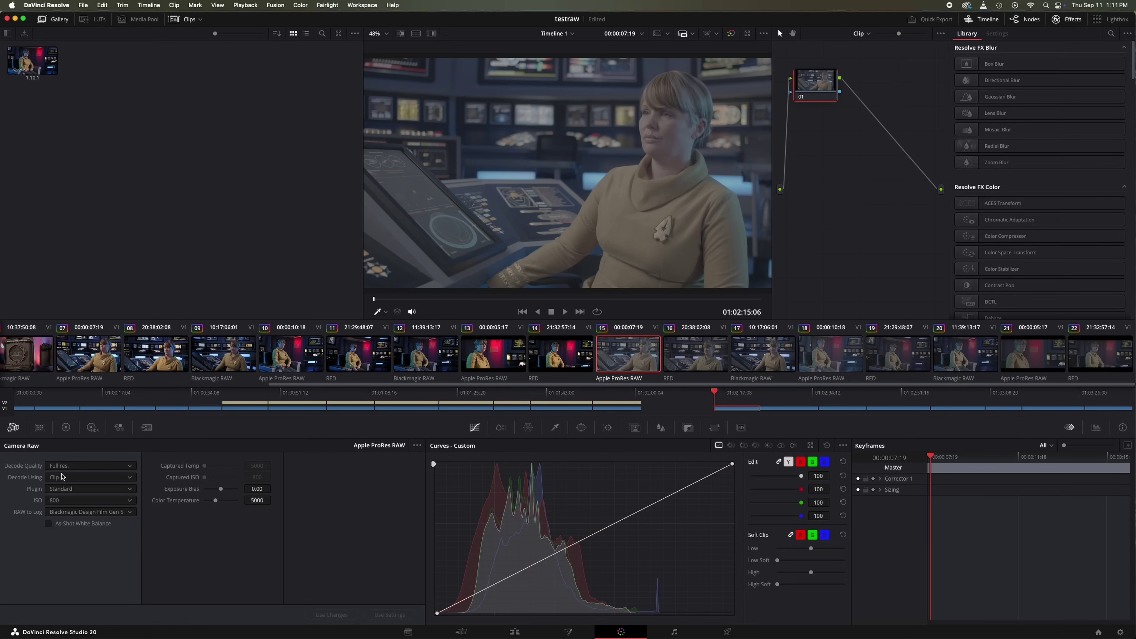
left_click(63, 476)
left_click(67, 489)
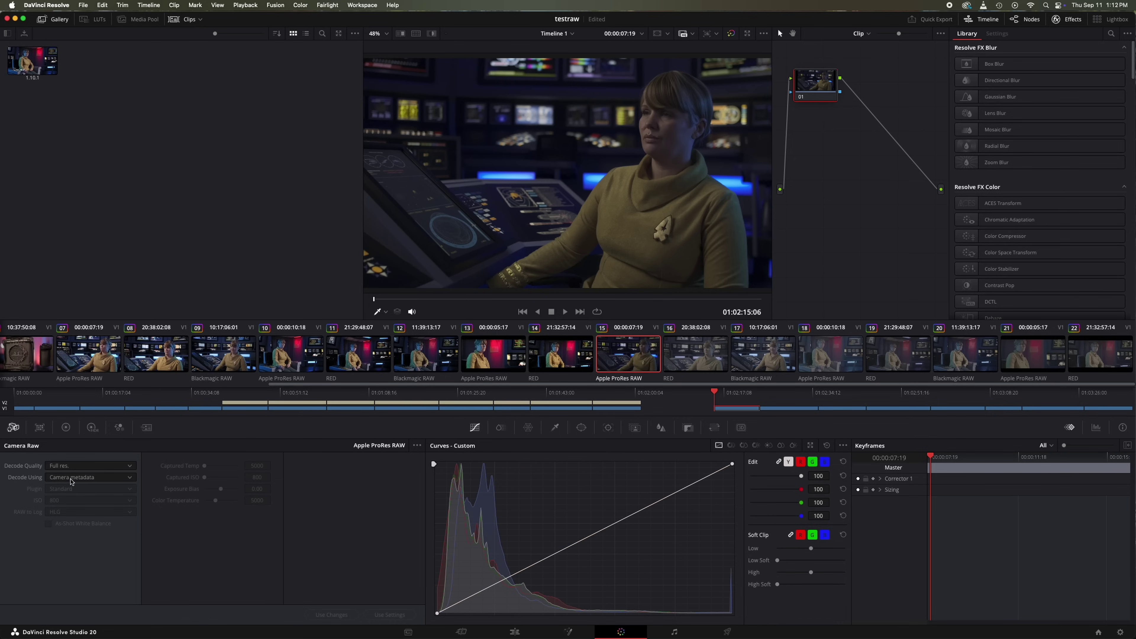
left_click(72, 480)
left_click(61, 499)
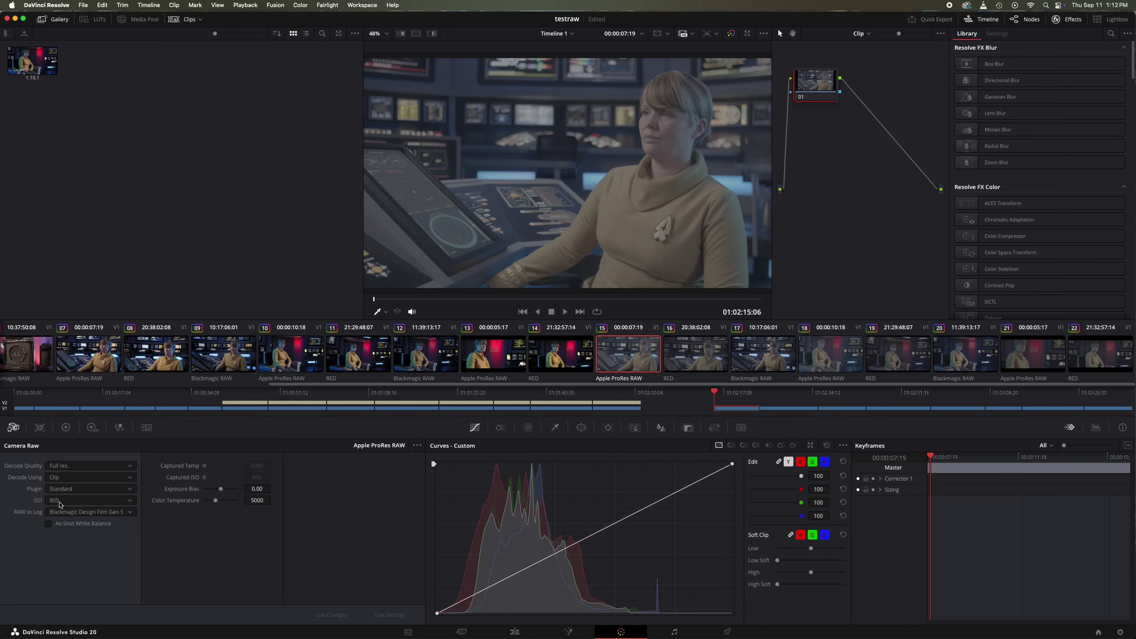
left_click(67, 505)
scroll(107, 534, "down", 4)
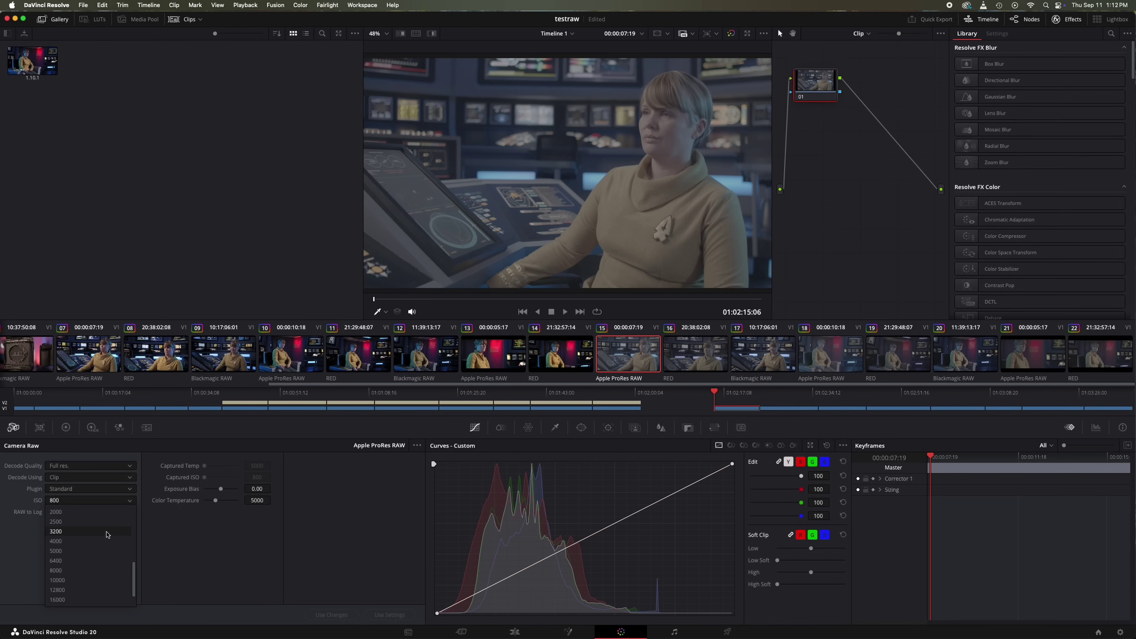
scroll(107, 534, "up", 3)
left_click(11, 537)
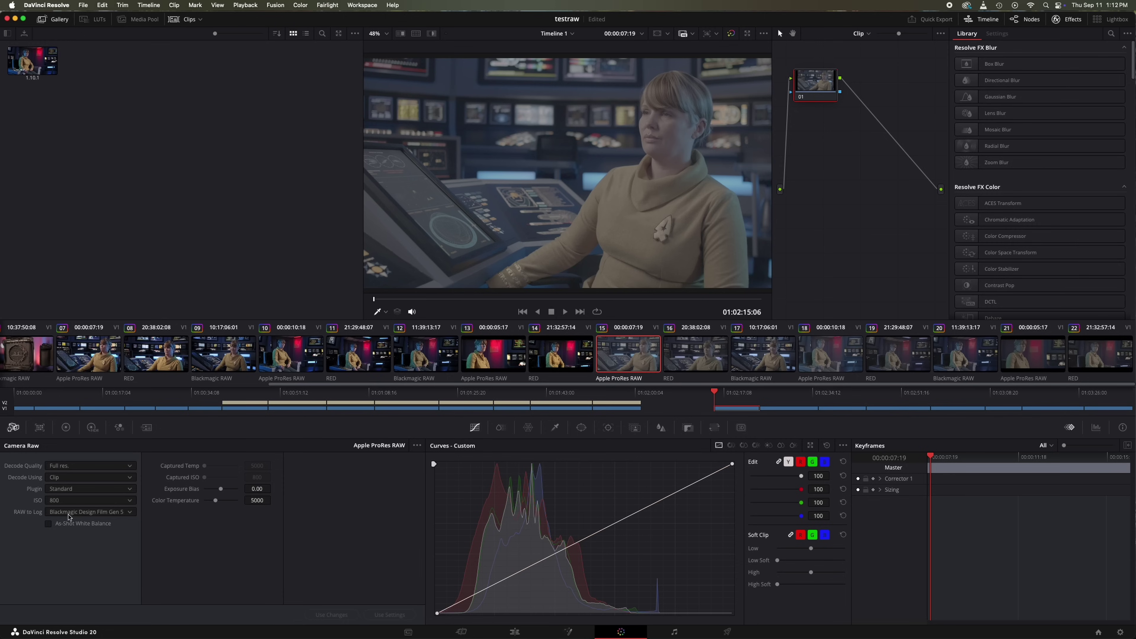
- Try S-Log3, N-Log, V-Log and Canon Log 2 as RAW to Log, ending on Blackmagic Design Film Gen 5
left_click(69, 514)
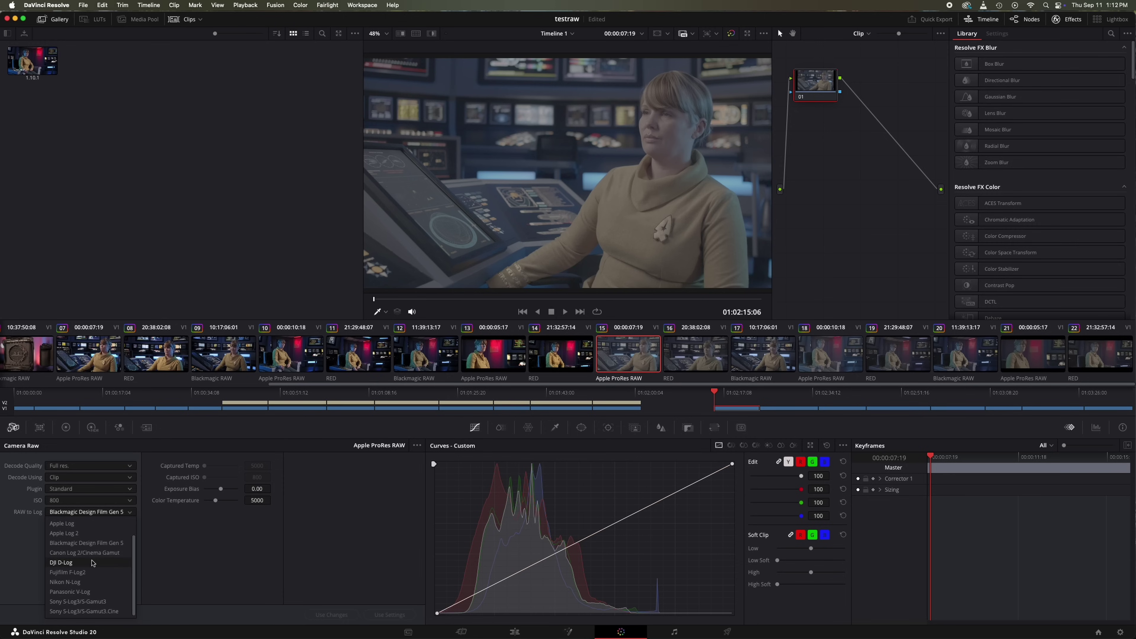
scroll(95, 610, "down", 2)
left_click(95, 609)
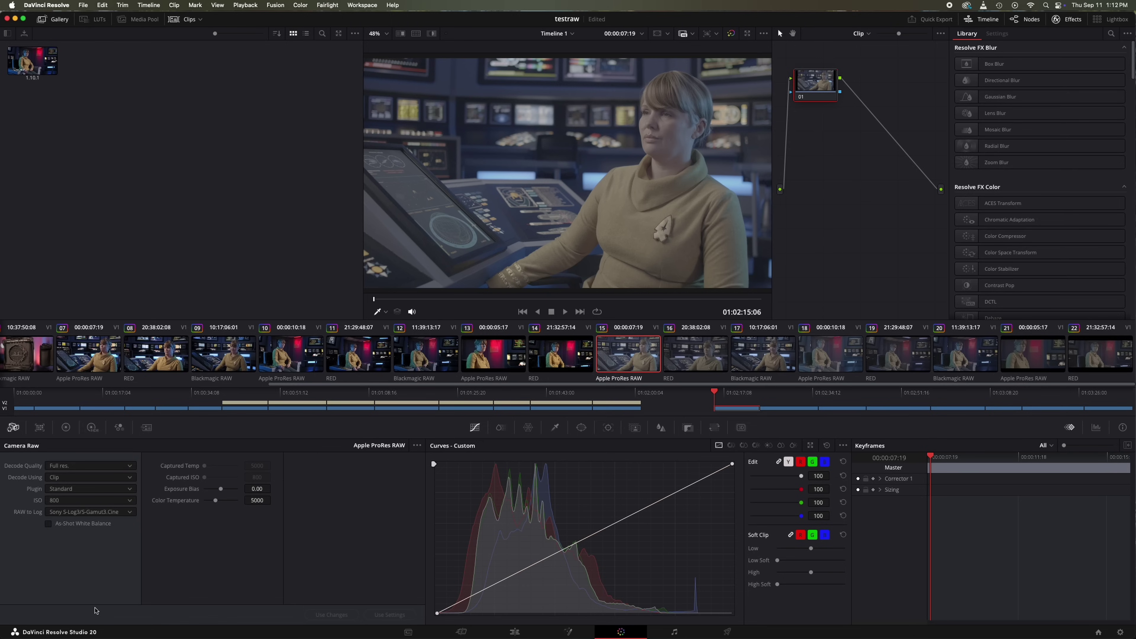
left_click(84, 513)
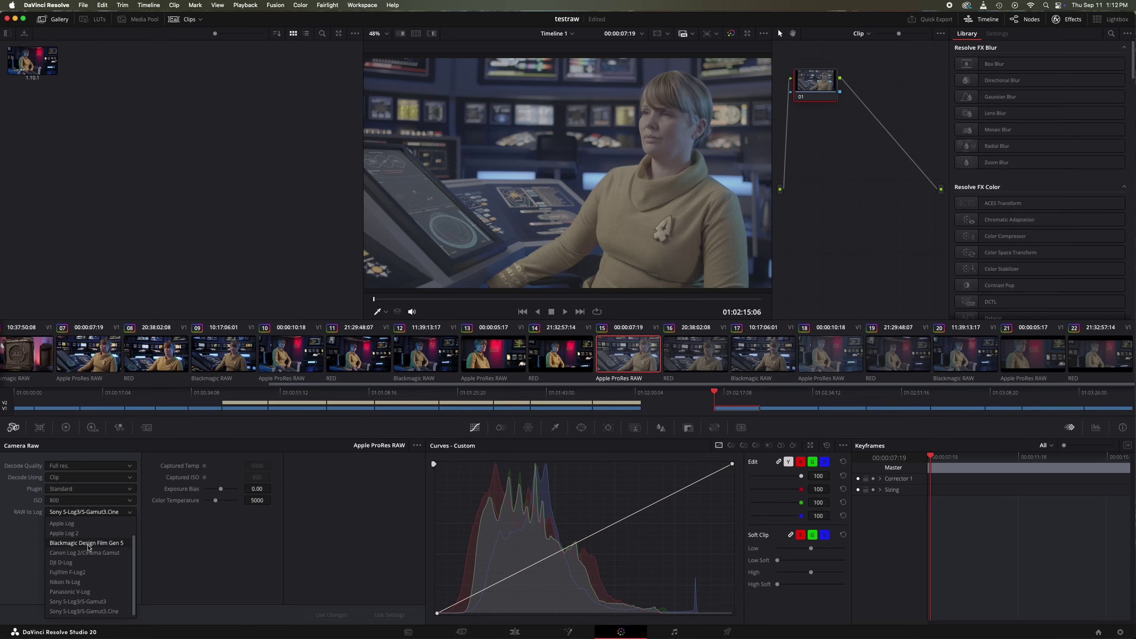
left_click(65, 581)
left_click(84, 511)
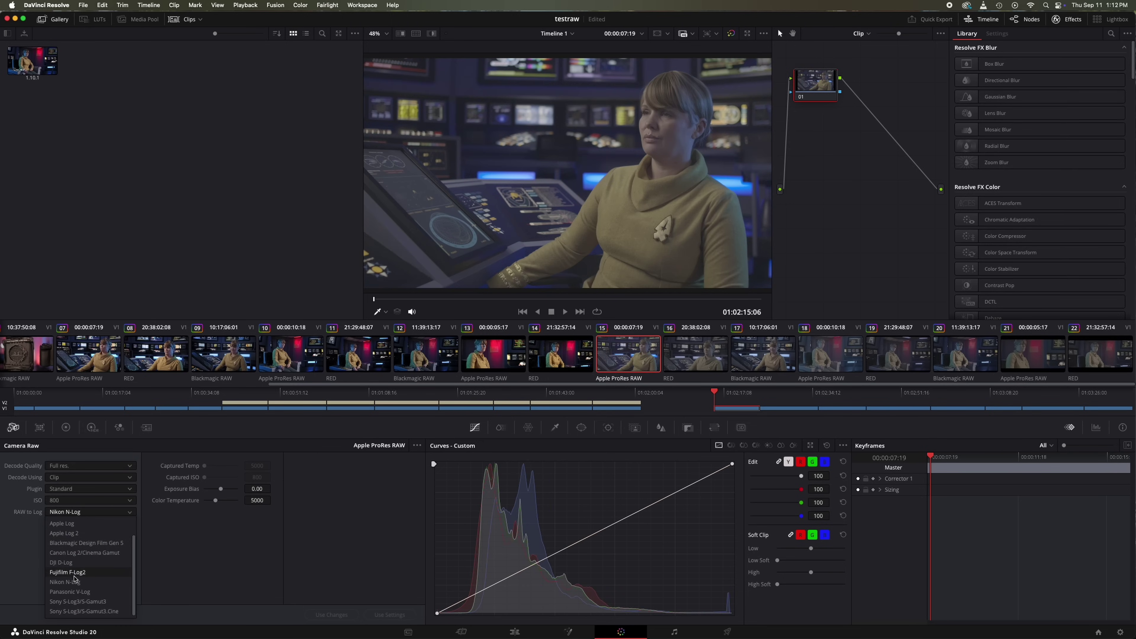
left_click(78, 592)
left_click(95, 514)
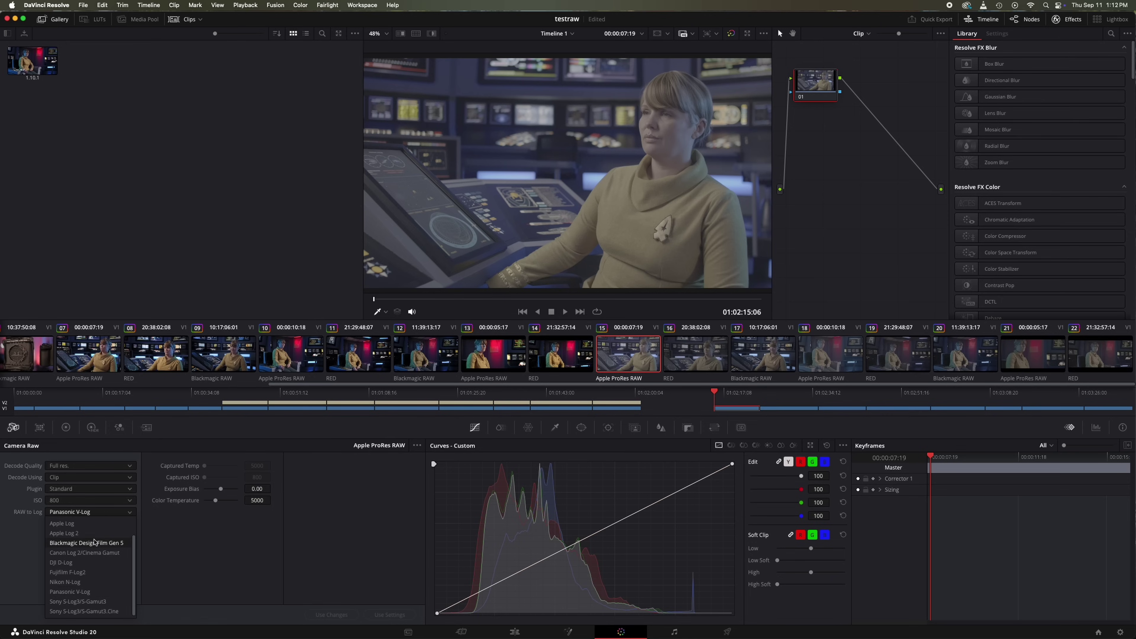
left_click(95, 552)
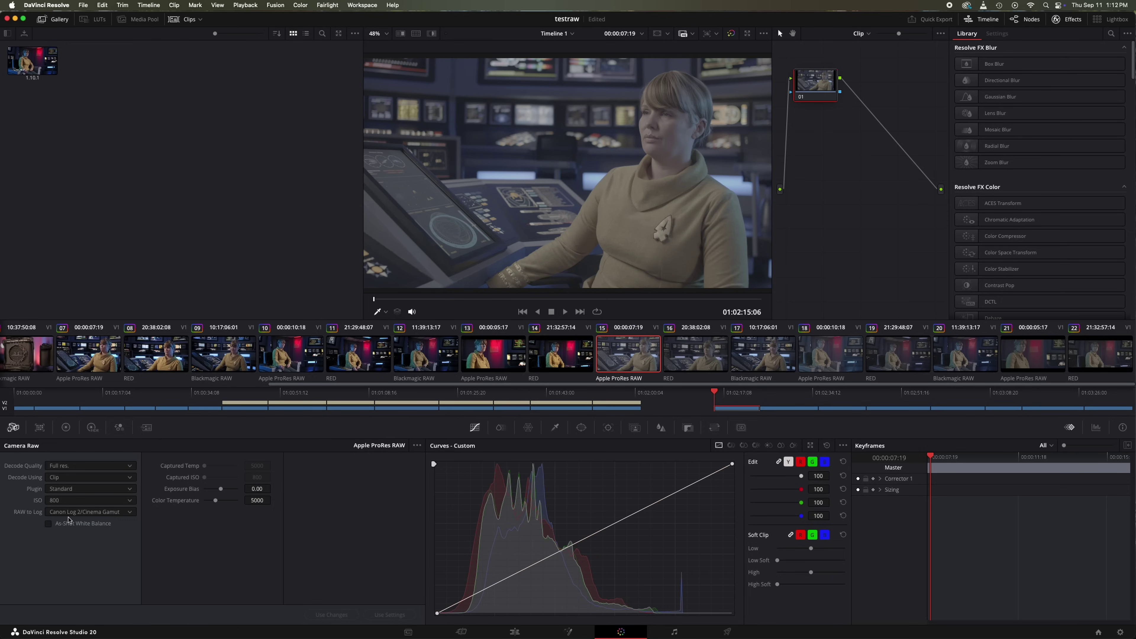
left_click(72, 514)
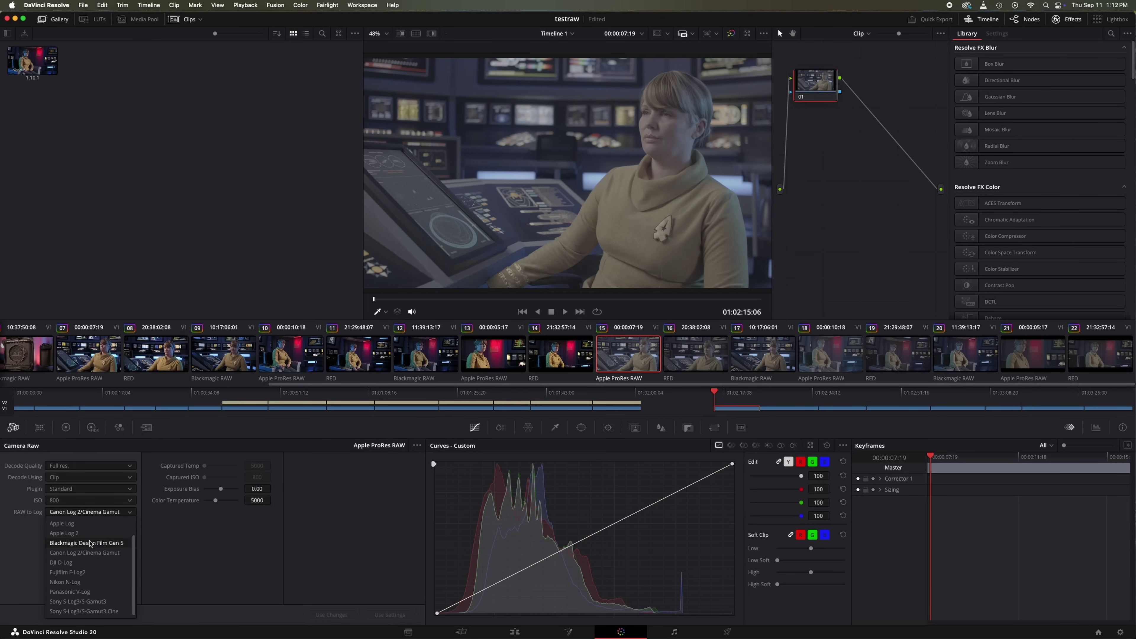
left_click(91, 543)
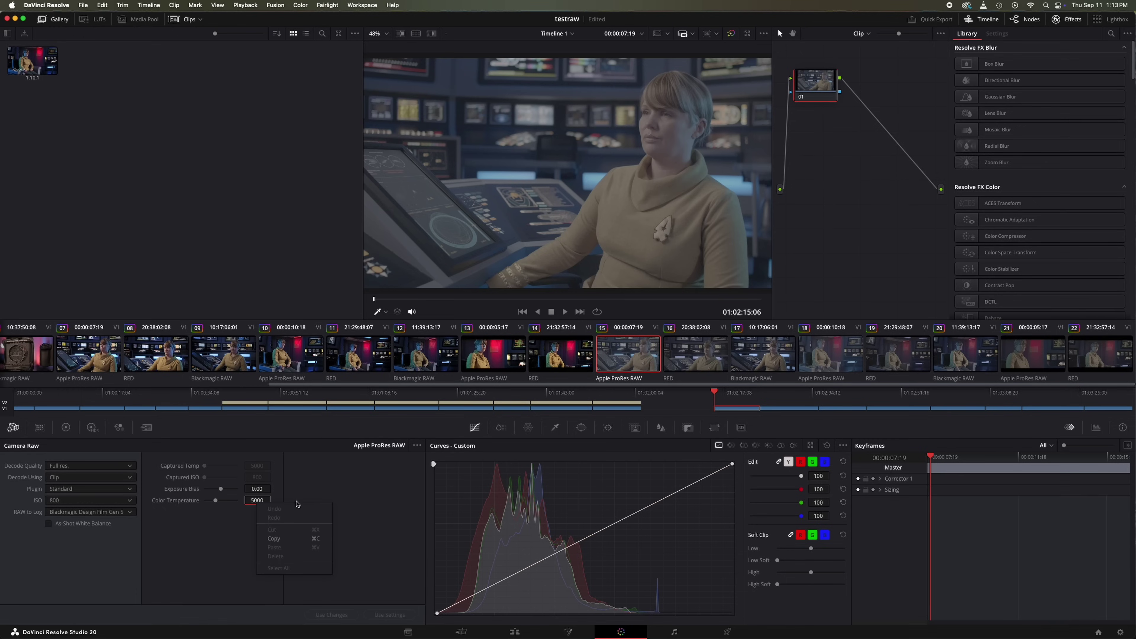
left_click(278, 568)
type("8390")
key("Return")
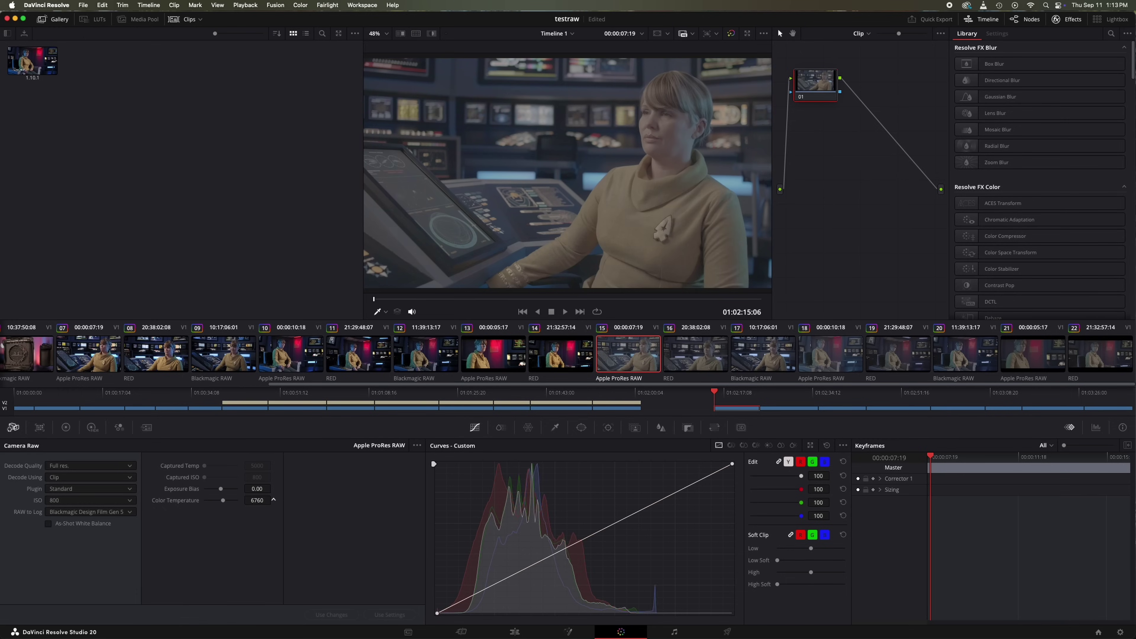
mouse_move(257, 500)
left_mouse_down()
mouse_move(268, 500)
mouse_move(242, 500)
mouse_move(260, 500)
left_mouse_up()
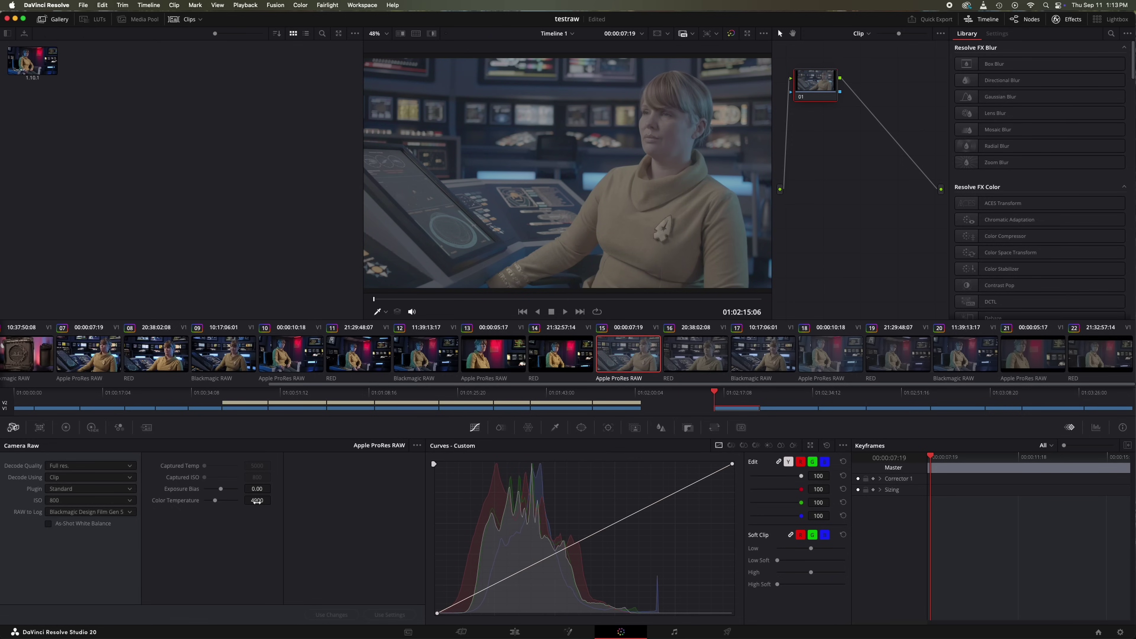
double_click(257, 501)
type("5000")
key("Return")
- Add corrector node 02 and apply CineMatch to it
right_click(836, 145)
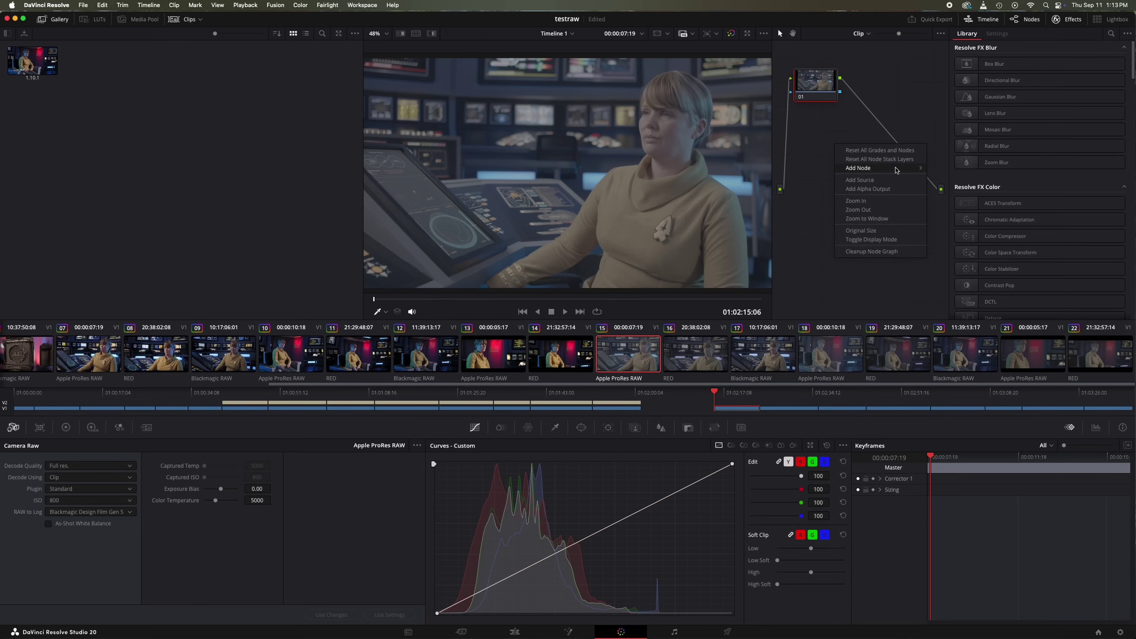
mouse_move(871, 168)
left_click(949, 168)
scroll(1029, 162, "down", 20)
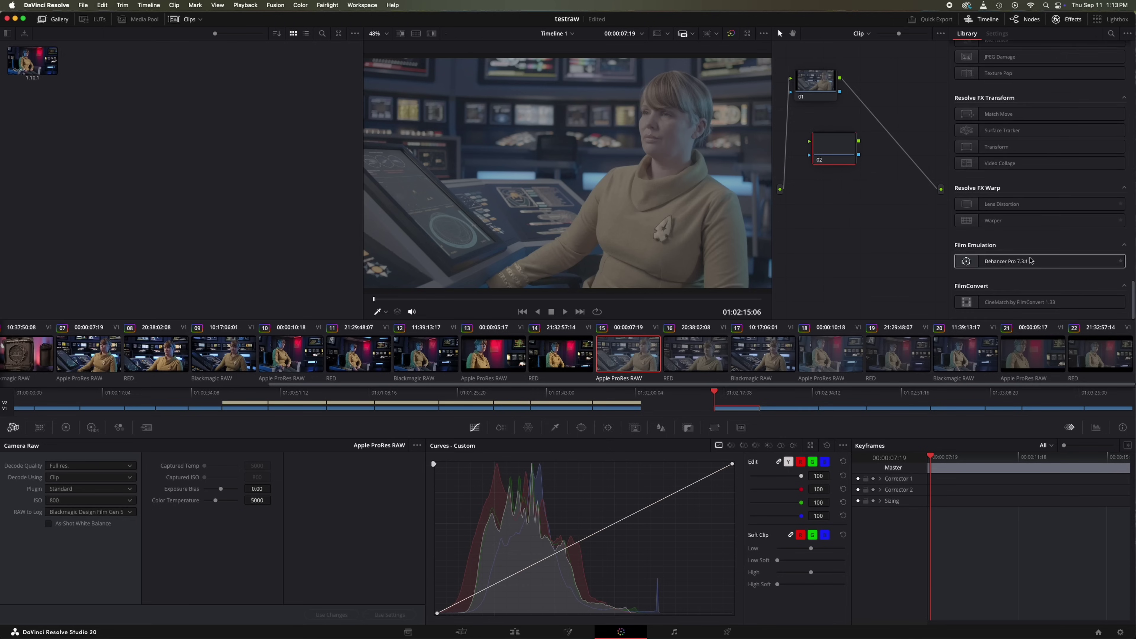
left_click_drag(1037, 305, 834, 145)
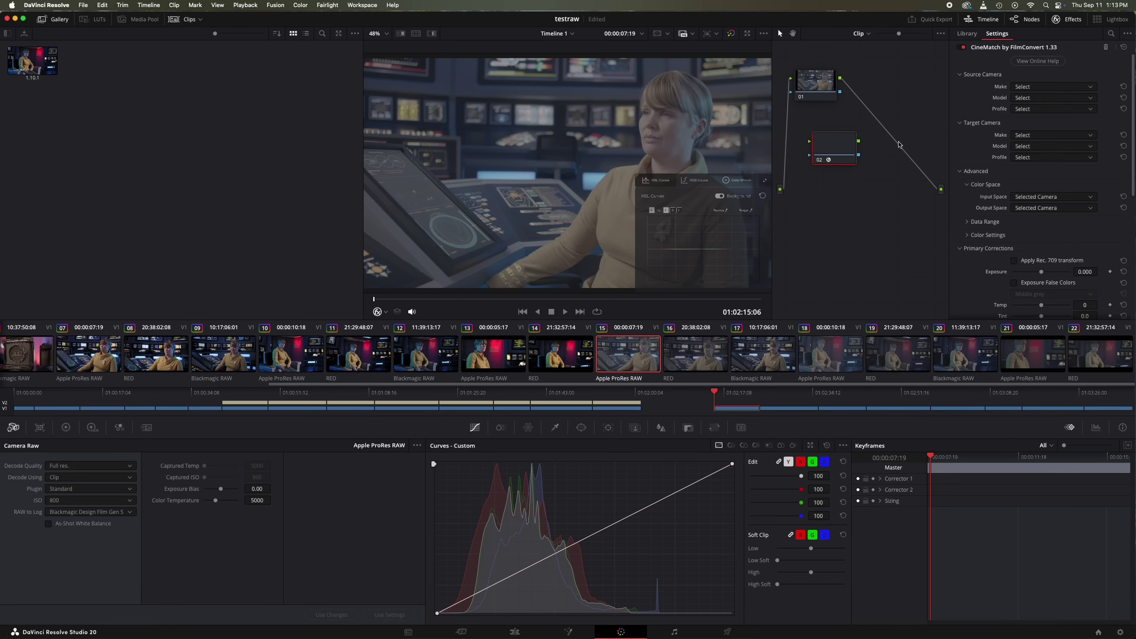
- Set the CineMatch source to Blackmagic Design Pocket Cinema Camera 4K, Film Gen5
left_click(1039, 85)
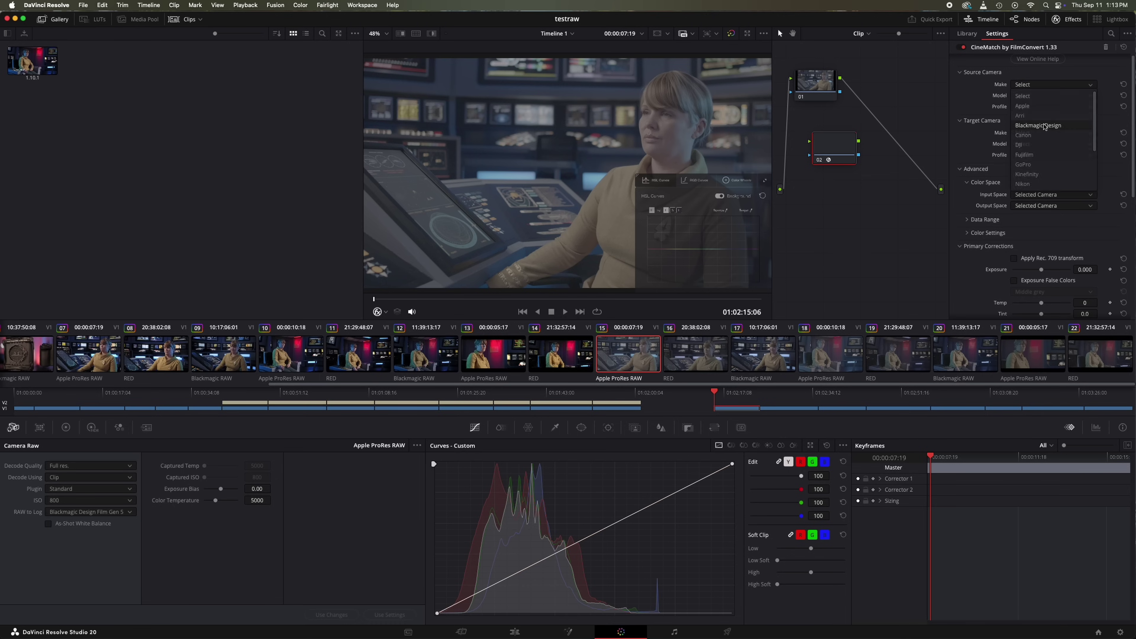
left_click(1044, 126)
left_click(1028, 97)
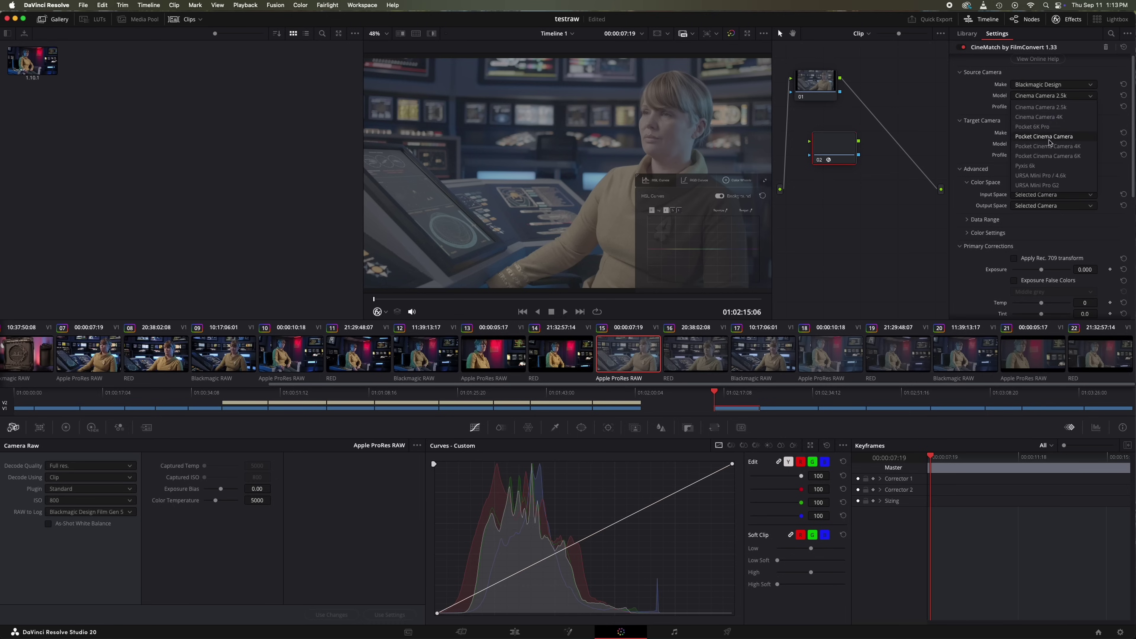
left_click(1050, 147)
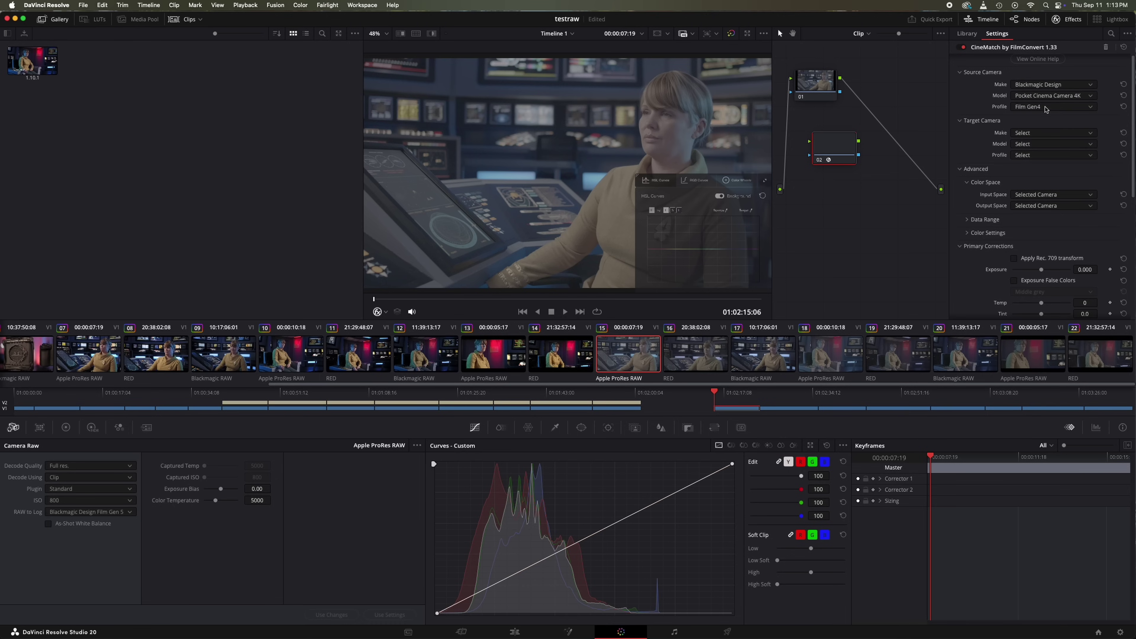
left_click(1042, 109)
left_click(1043, 130)
- Set the target to Blackmagic Pocket Cinema Camera 4K Film Gen4 and insert node 02 before the output
left_click(1034, 134)
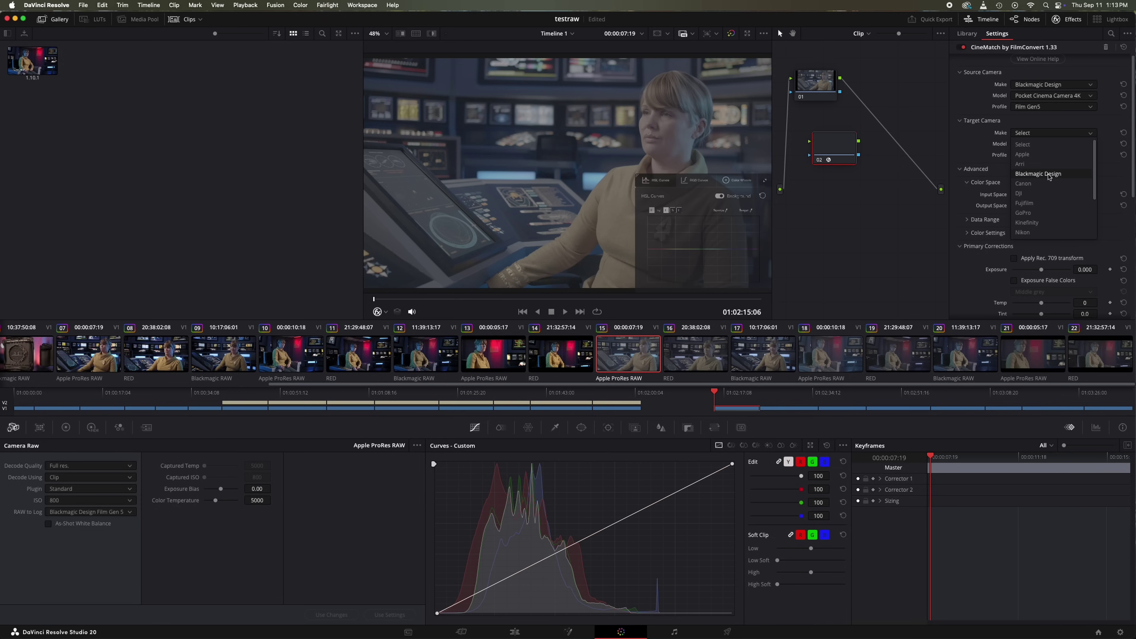
left_click(1049, 175)
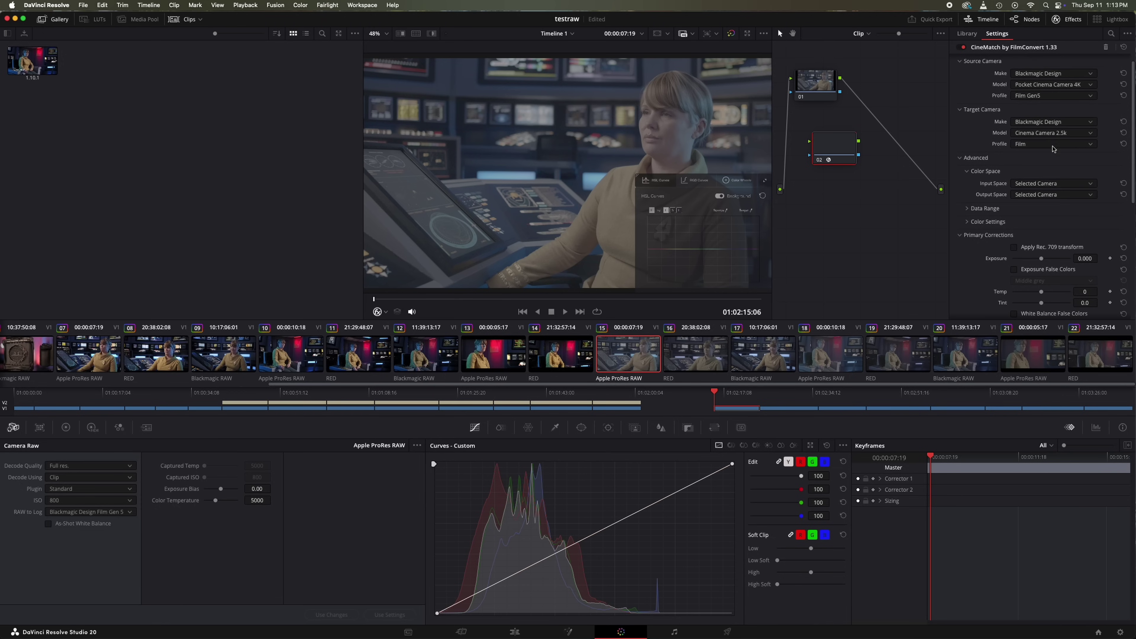
left_click(1051, 134)
left_click(1042, 183)
left_click(1047, 145)
left_click(1046, 156)
left_click_drag(833, 148, 870, 116)
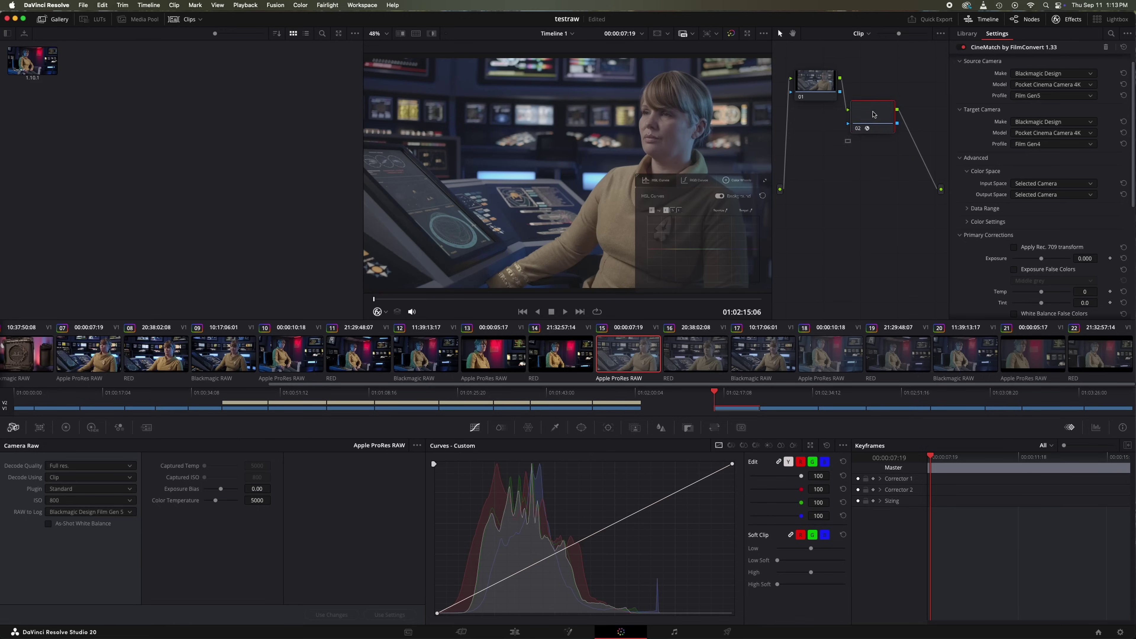
- Add corrector node 03 with a LUT and connect it after node 02
right_click(818, 166)
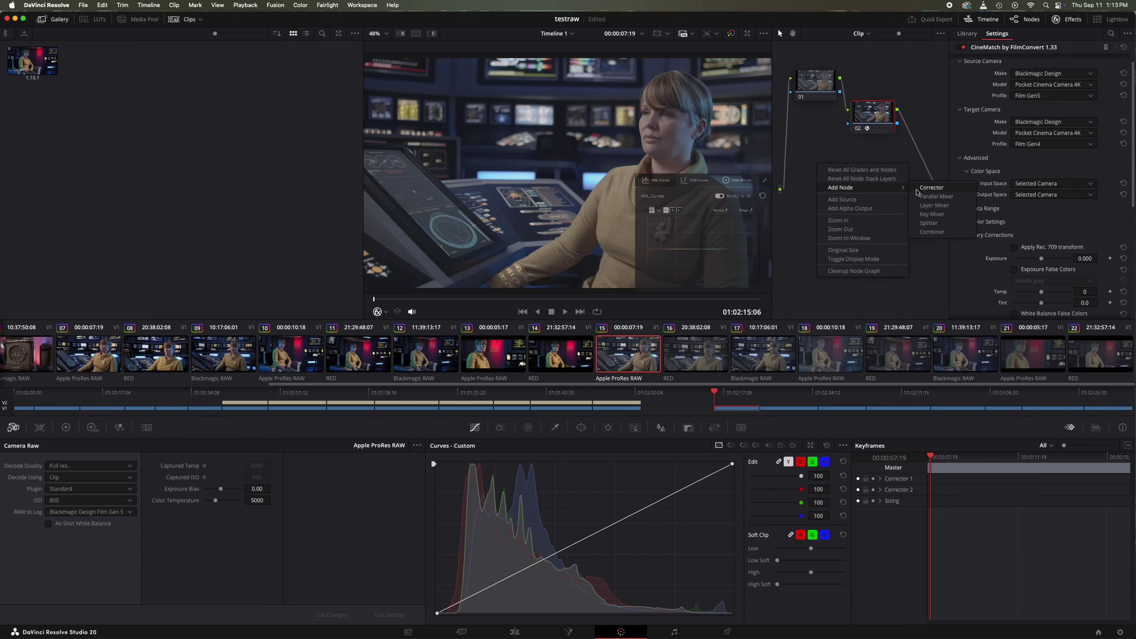
left_click(923, 191)
right_click(818, 162)
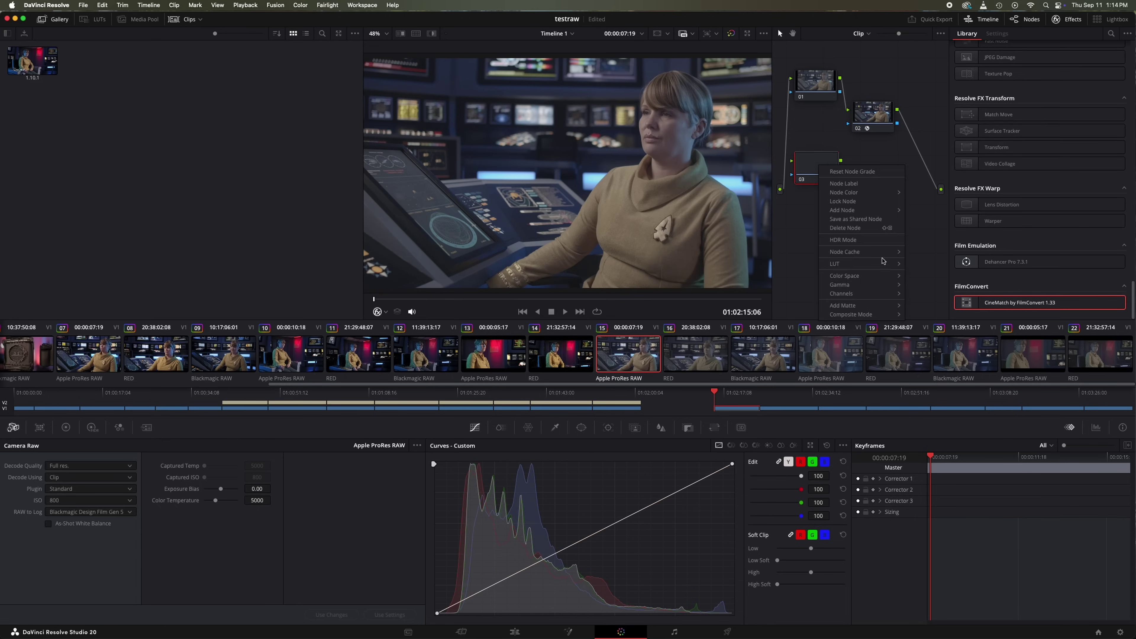
mouse_move(883, 263)
left_click(935, 233)
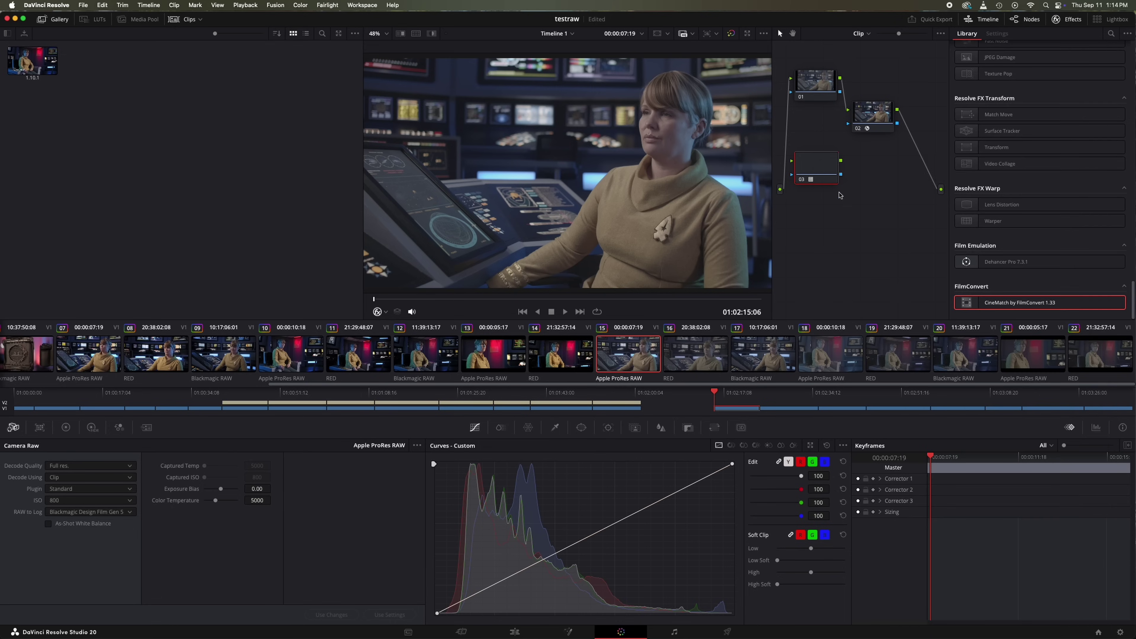
left_click_drag(815, 171, 915, 158)
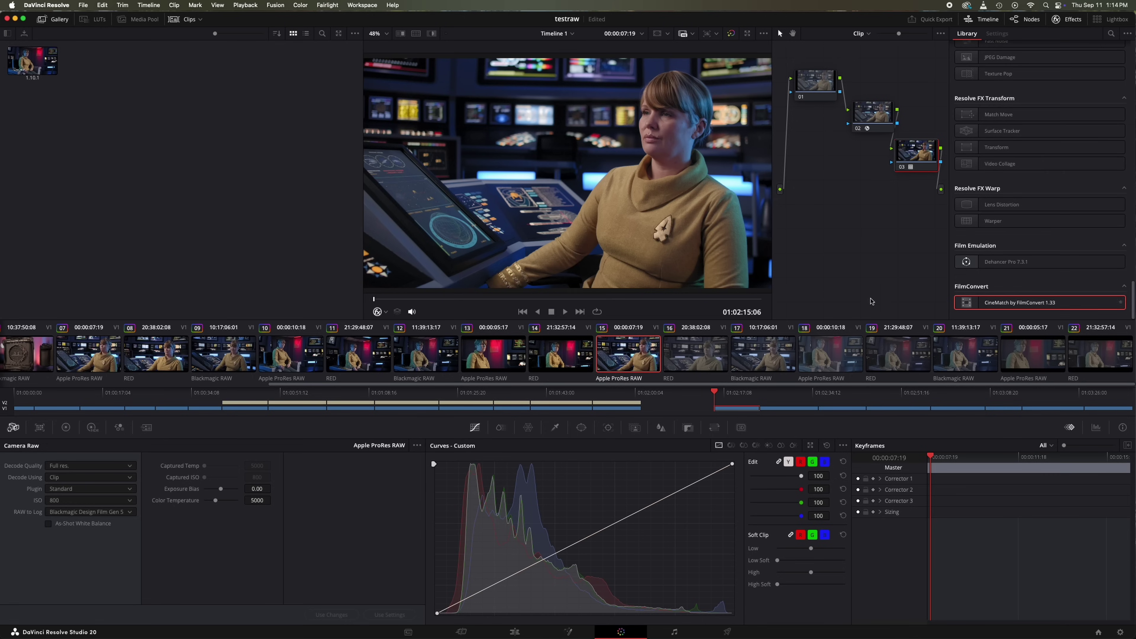
- Raise the ProRes RAW clip's Camera Raw ISO to 1250 and play back
left_click(53, 501)
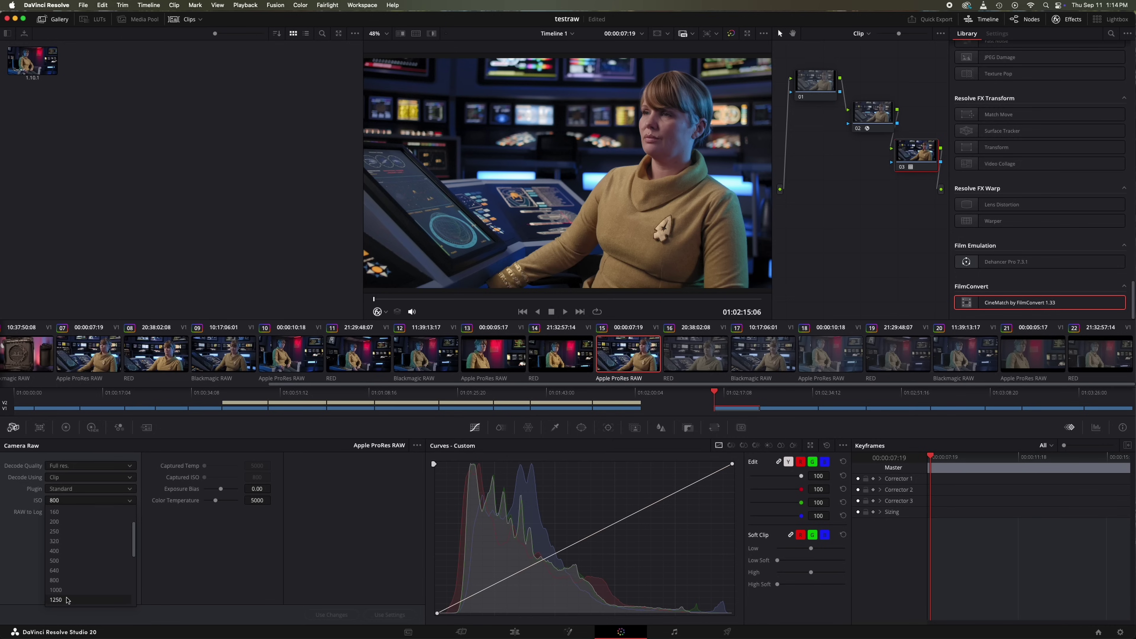
left_click(67, 600)
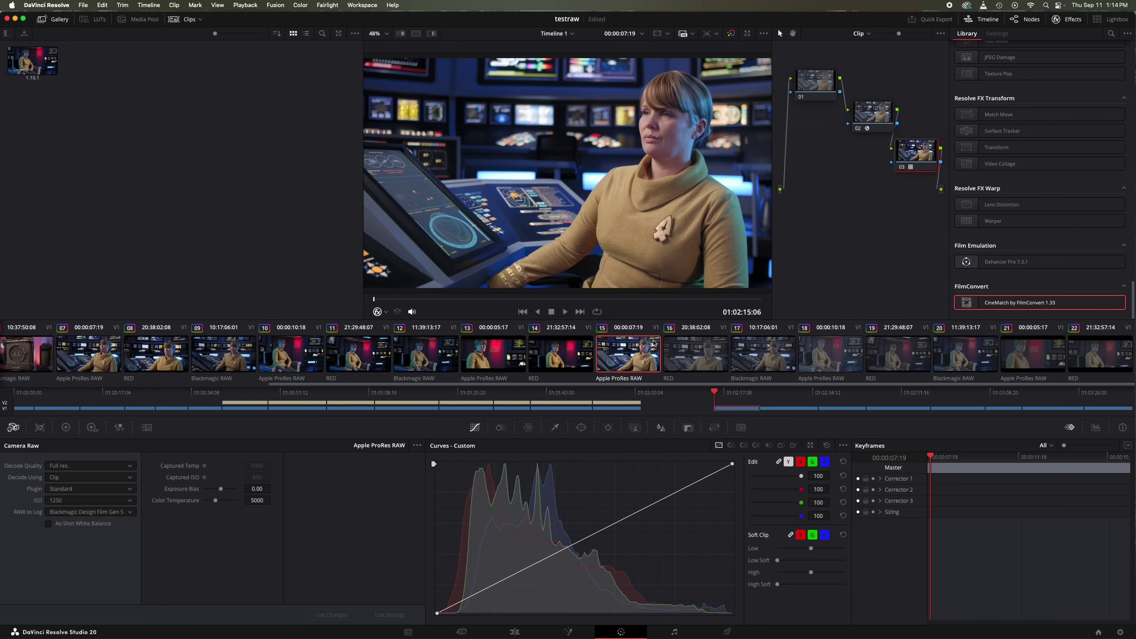
key("space")
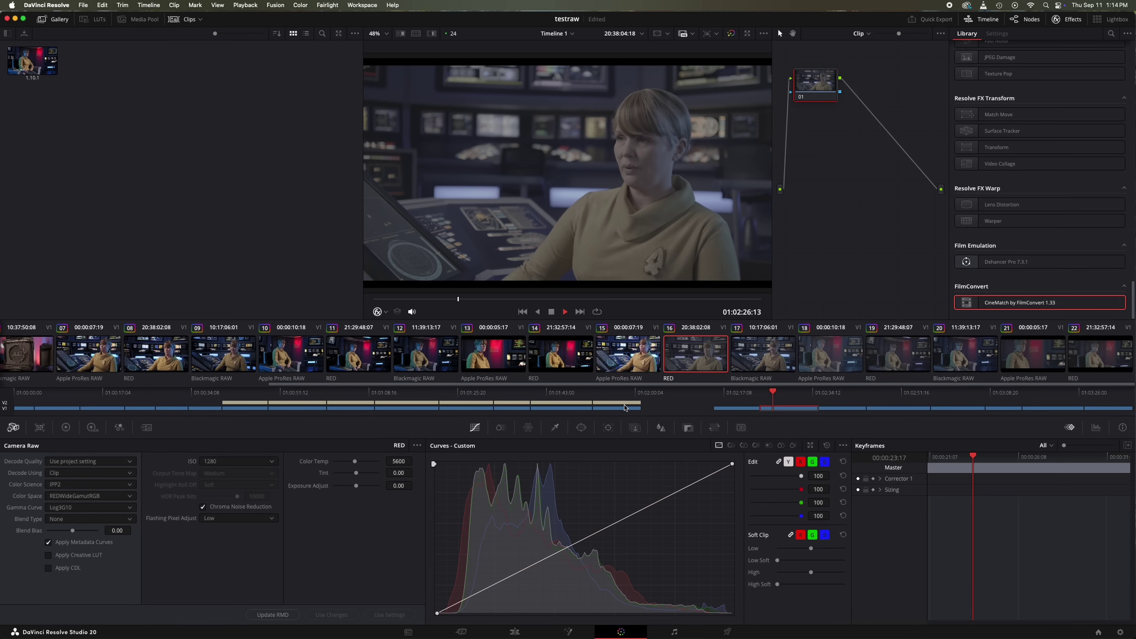
key("space")
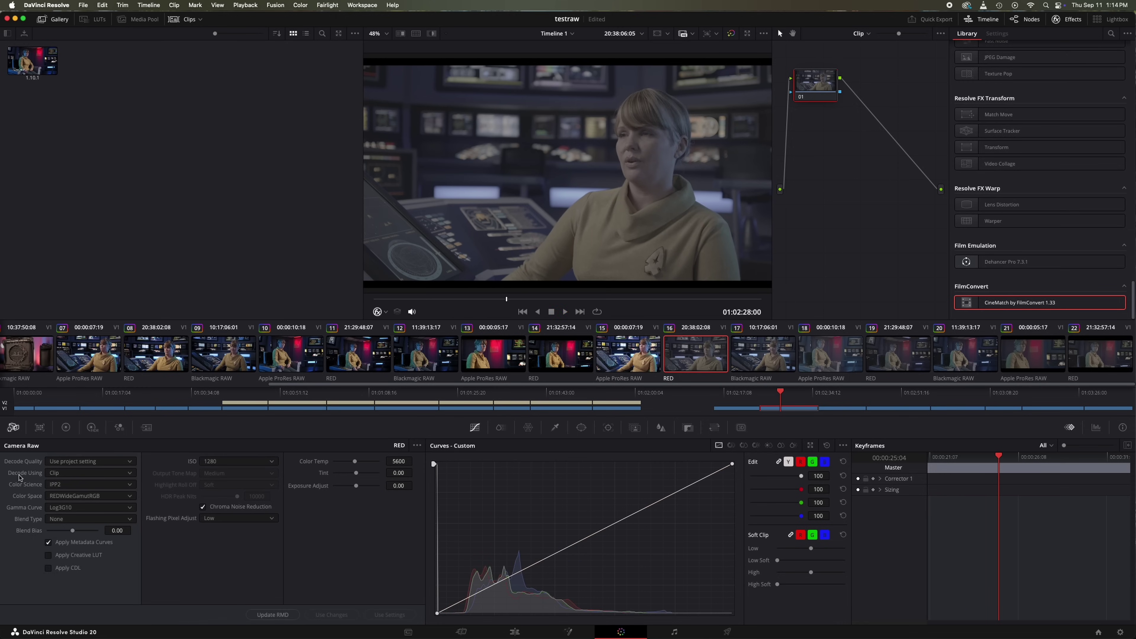
left_click(60, 487)
left_click(20, 512)
left_click(63, 497)
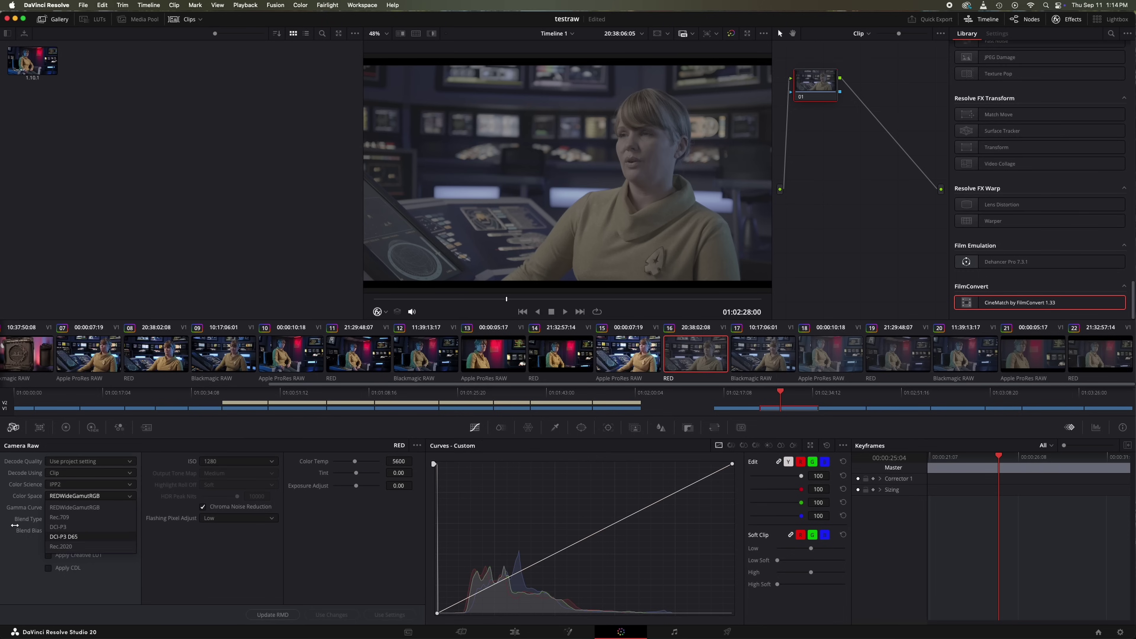
left_click(69, 508)
left_click(71, 510)
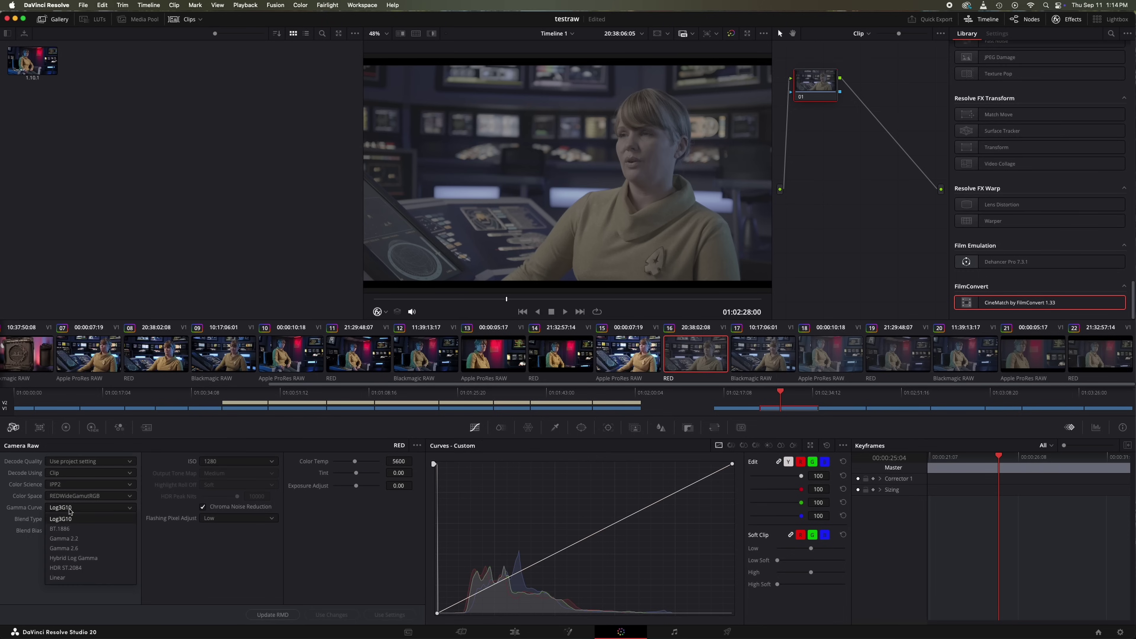
left_click(2, 504)
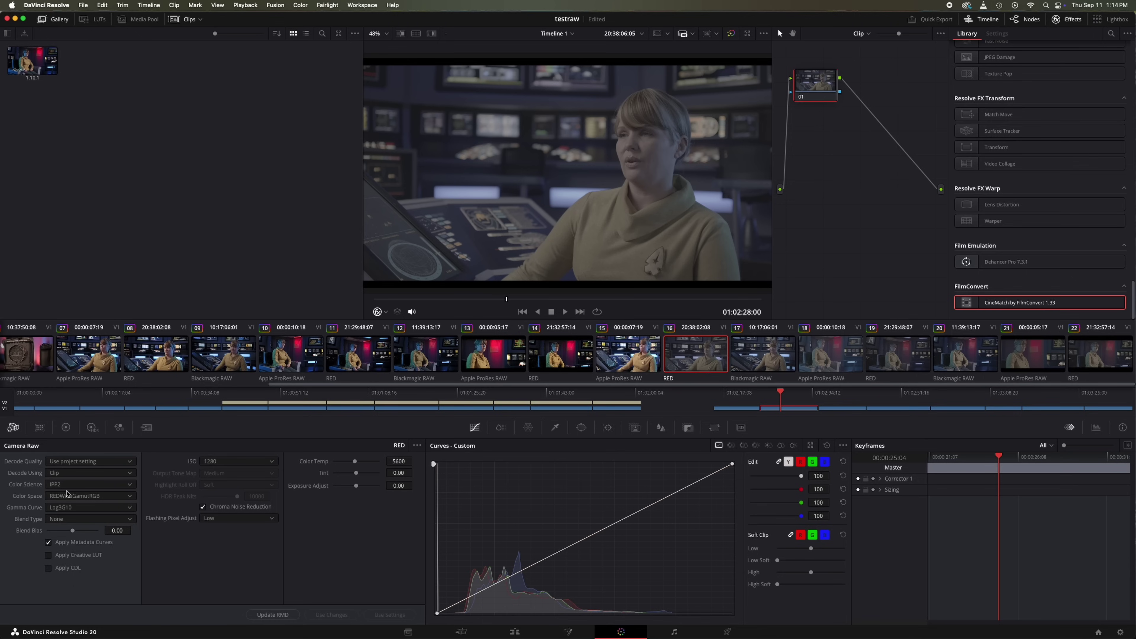
left_click(74, 497)
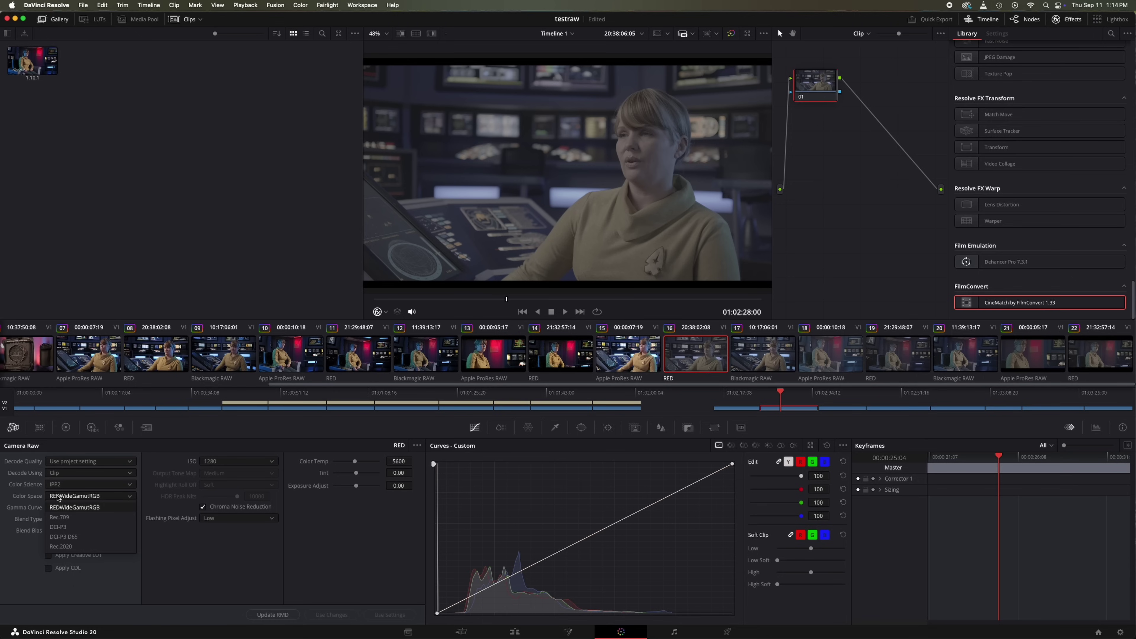
left_click(57, 497)
left_click(66, 496)
left_click(59, 516)
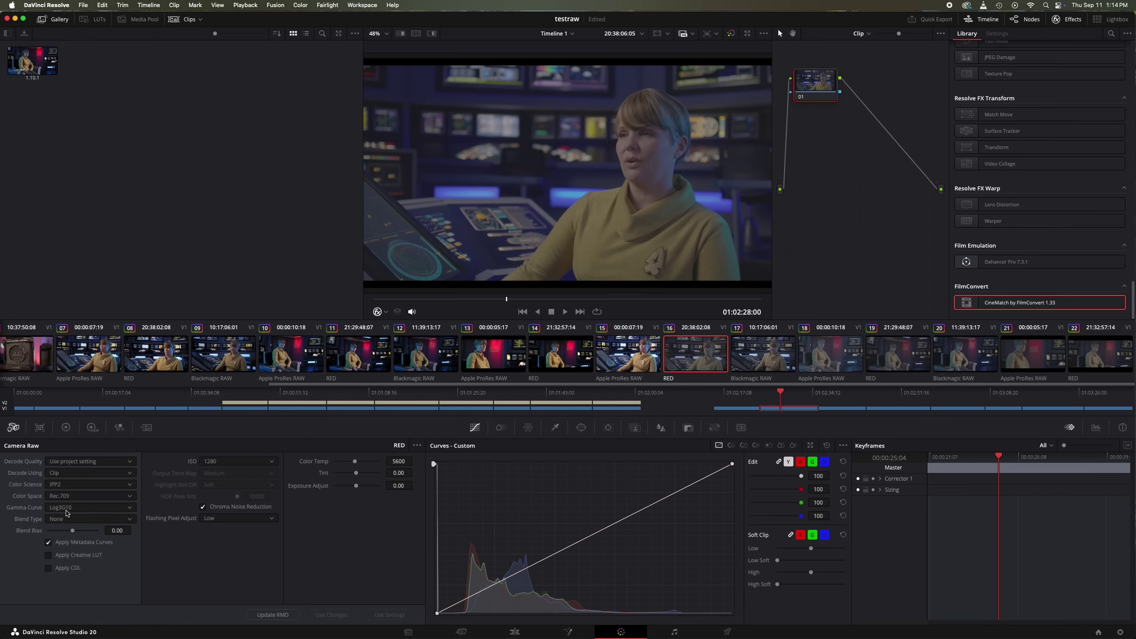
left_click(67, 507)
left_click(69, 529)
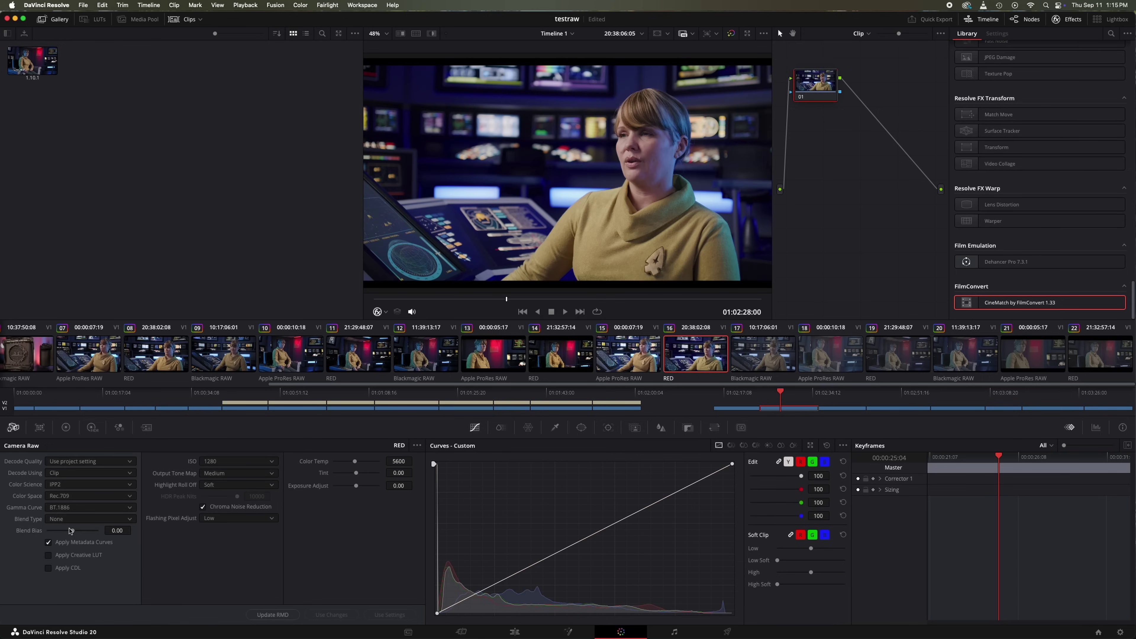
key("space")
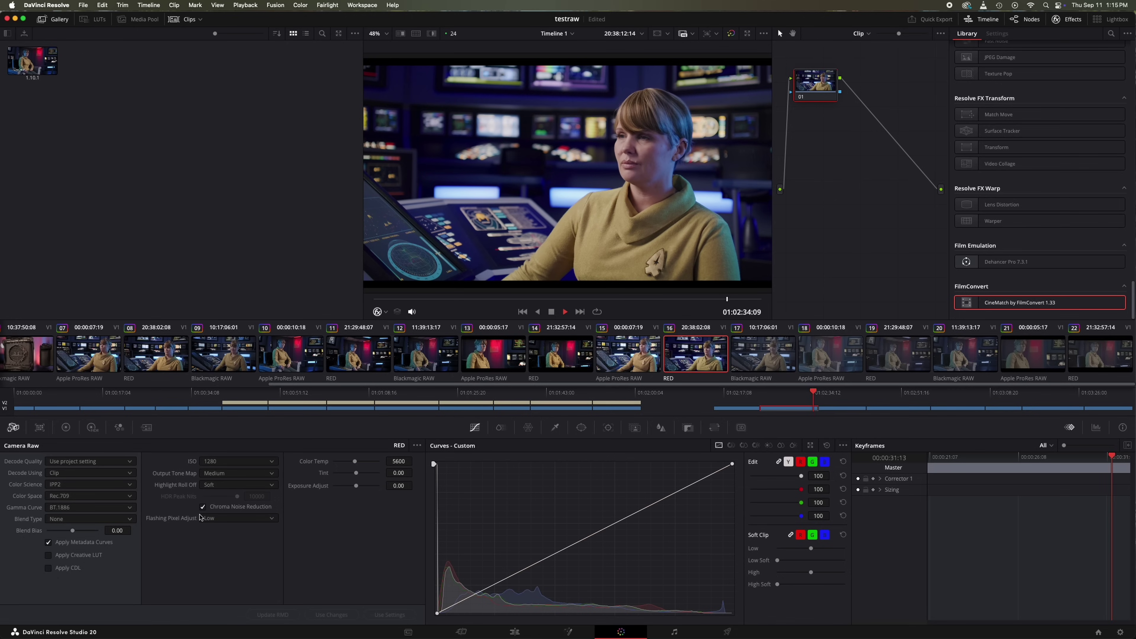
key("space")
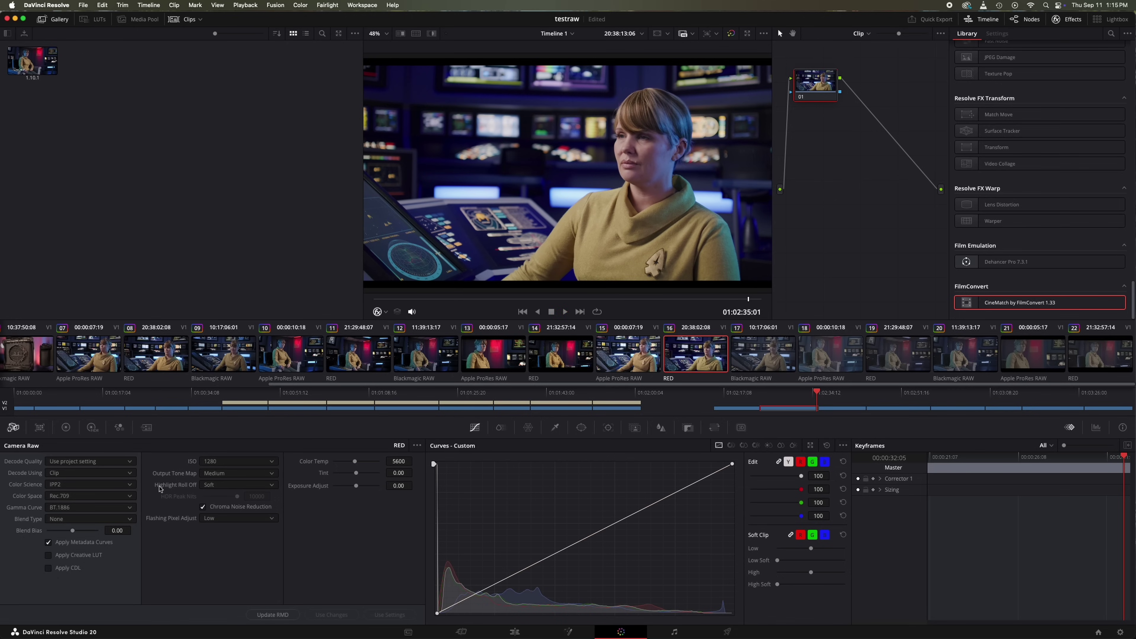
left_click(68, 494)
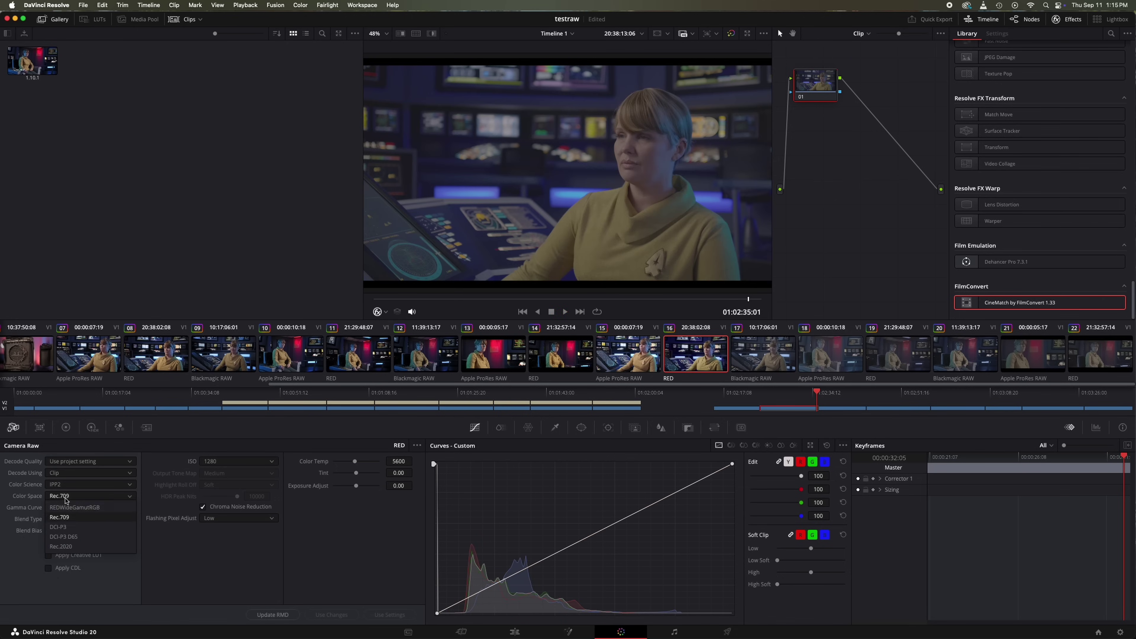
left_click(67, 507)
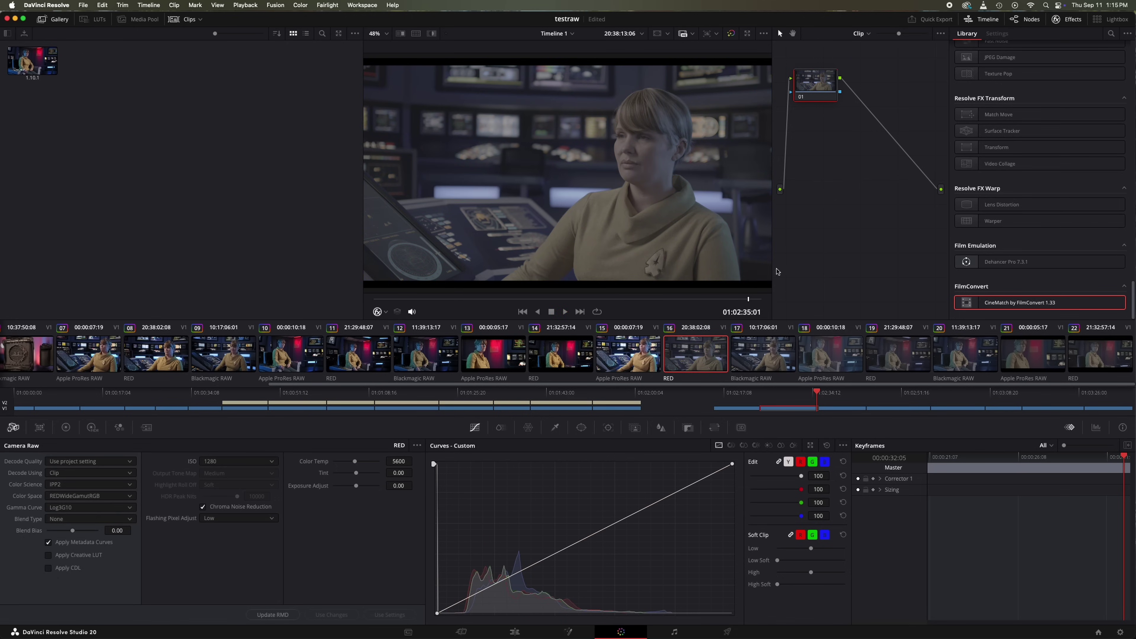
- Add corrector node 02 to the RED clip and apply CineMatch by FilmConvert
right_click(837, 157)
mouse_move(879, 179)
left_click(952, 182)
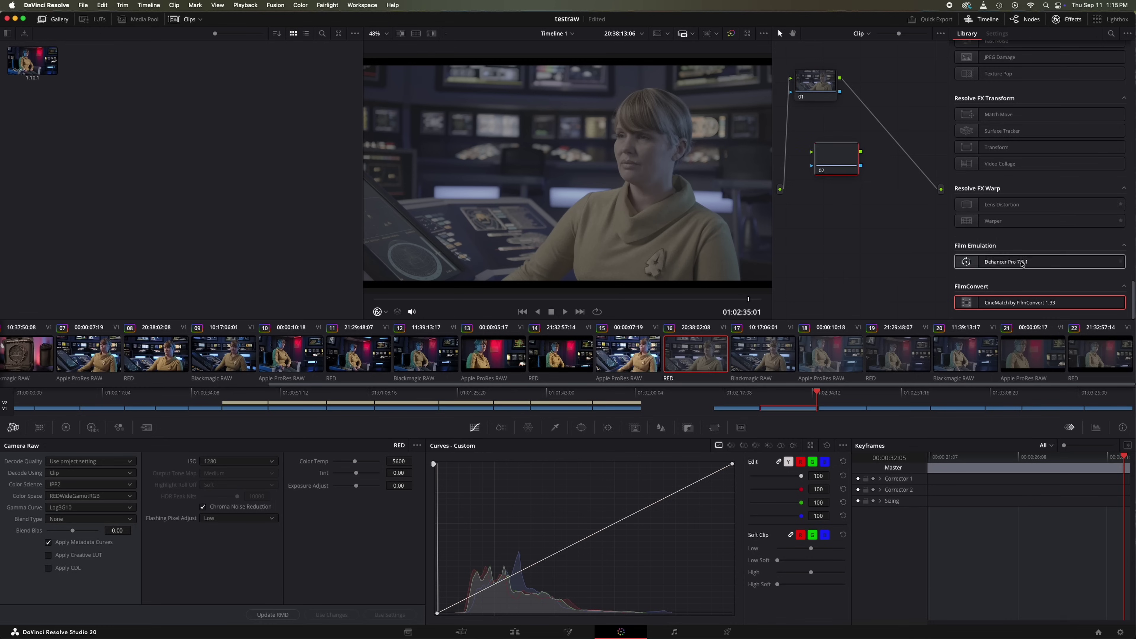
left_click_drag(1019, 308, 830, 162)
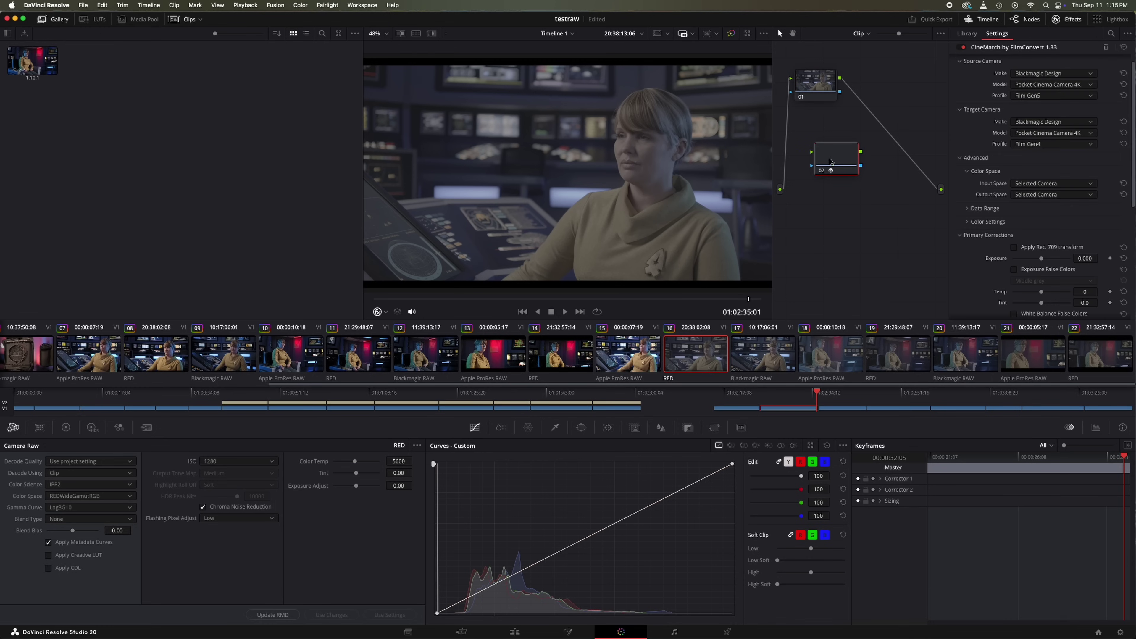
- Set the CineMatch source camera make to Red
left_click(1050, 72)
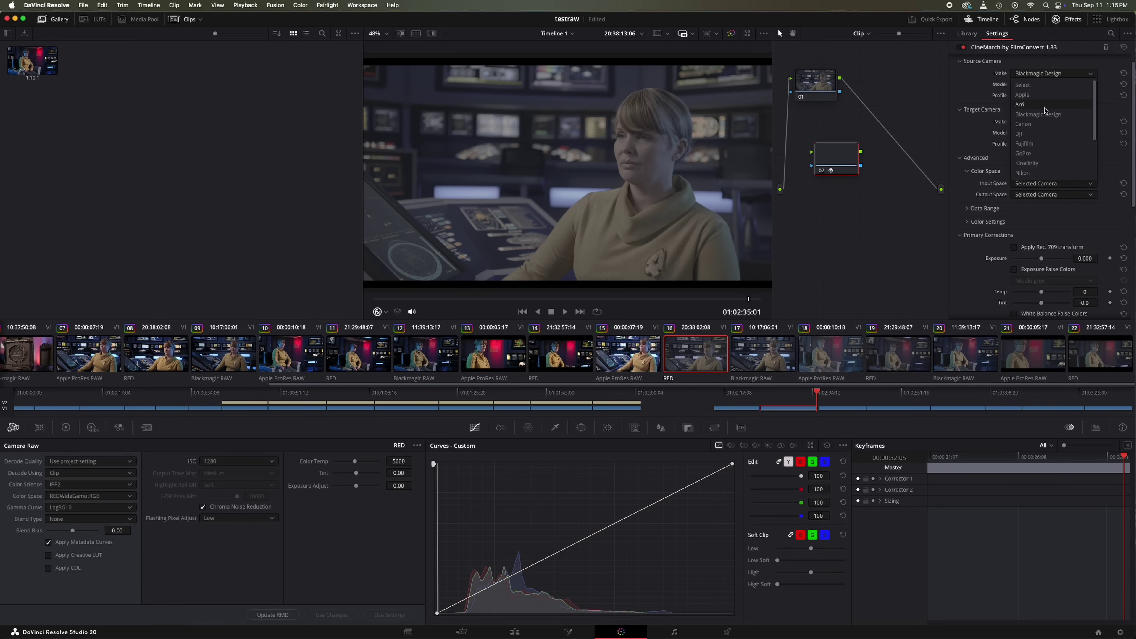
scroll(1028, 155, "down", 3)
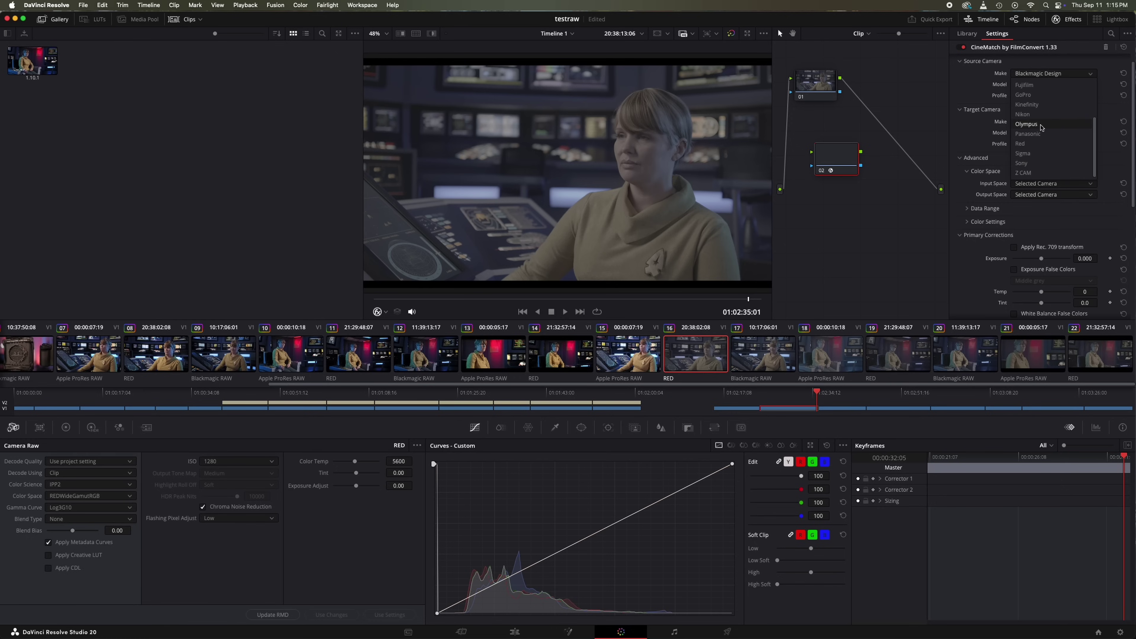
scroll(1042, 128, "up", 3)
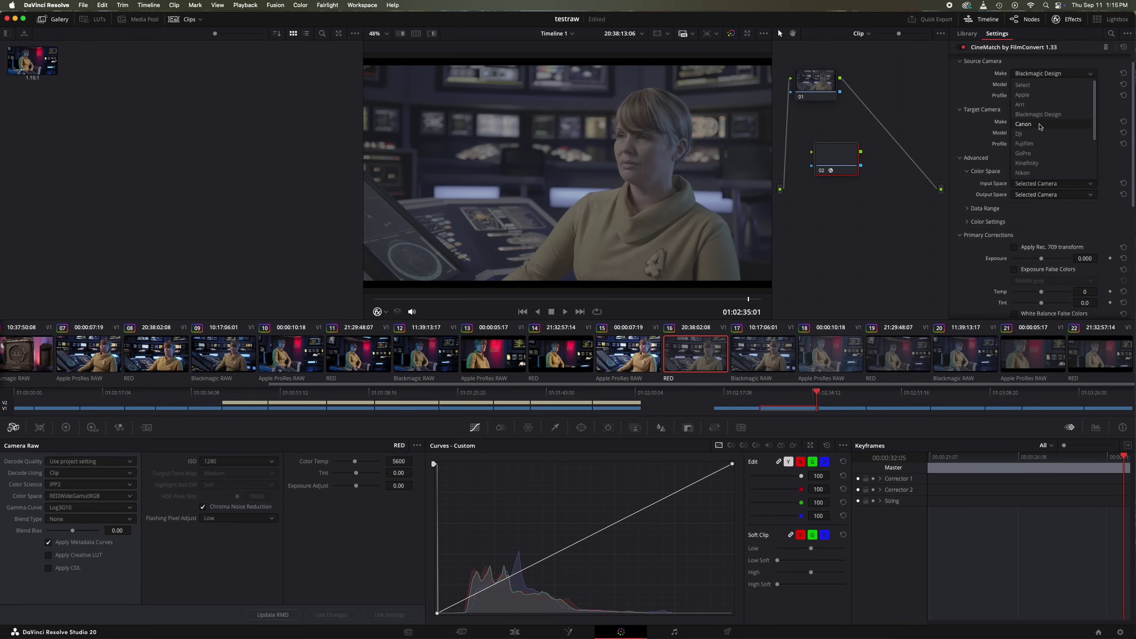
left_click(1028, 85)
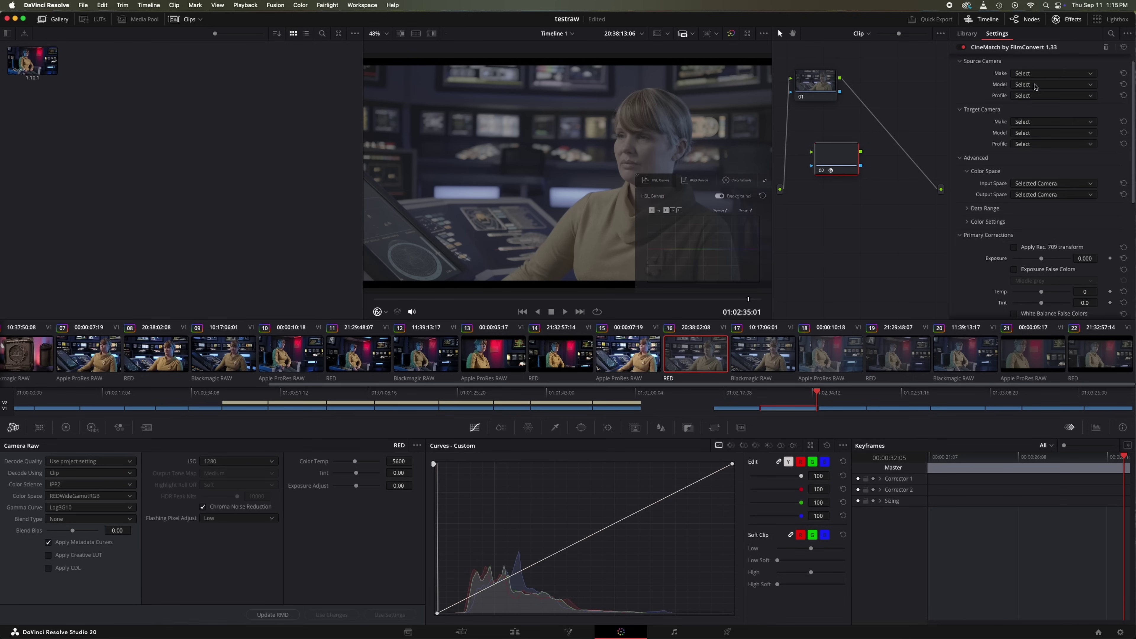
left_click(1033, 73)
left_click(1029, 143)
- Target Blackmagic Design Pocket Cinema Camera 4K and connect node 02 after node 01
left_click(1036, 125)
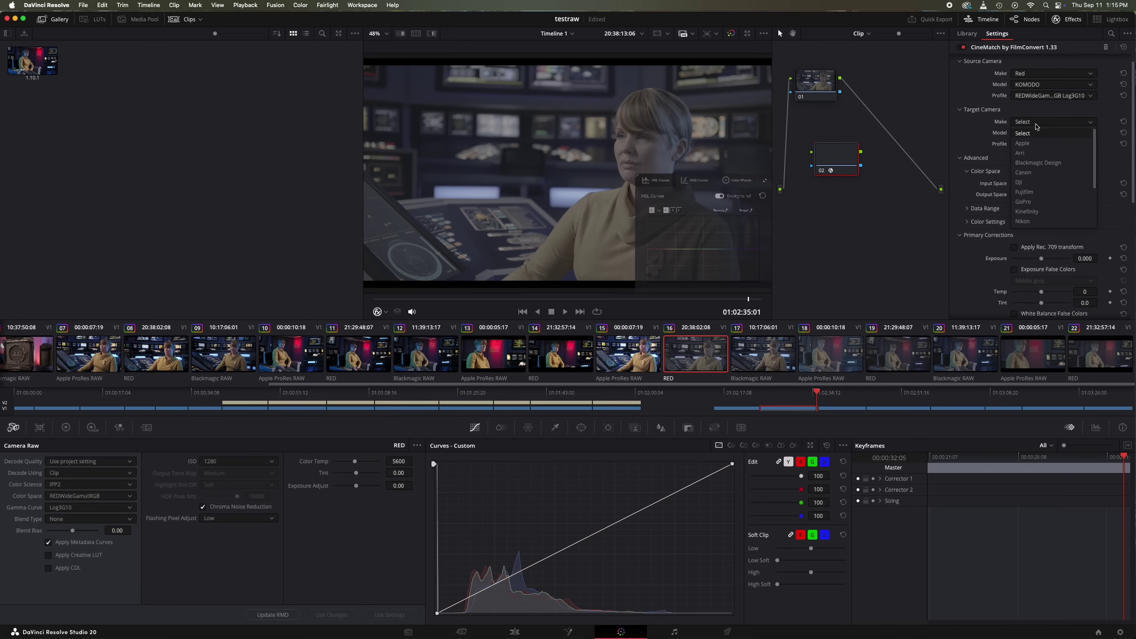
left_click(1037, 164)
left_click(1030, 131)
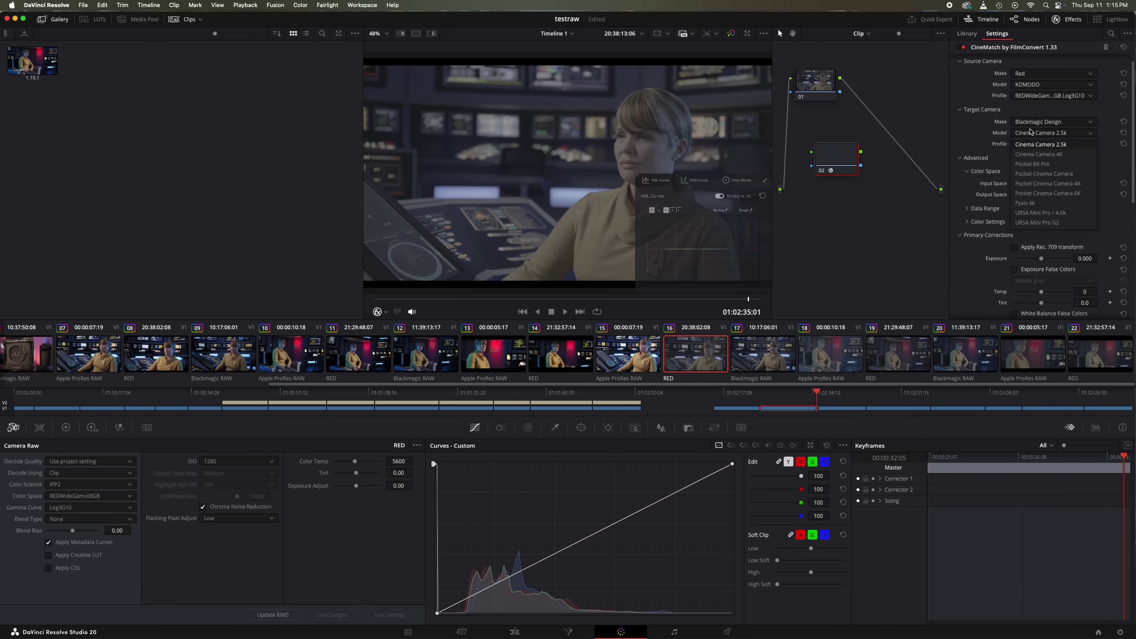
left_click(1043, 185)
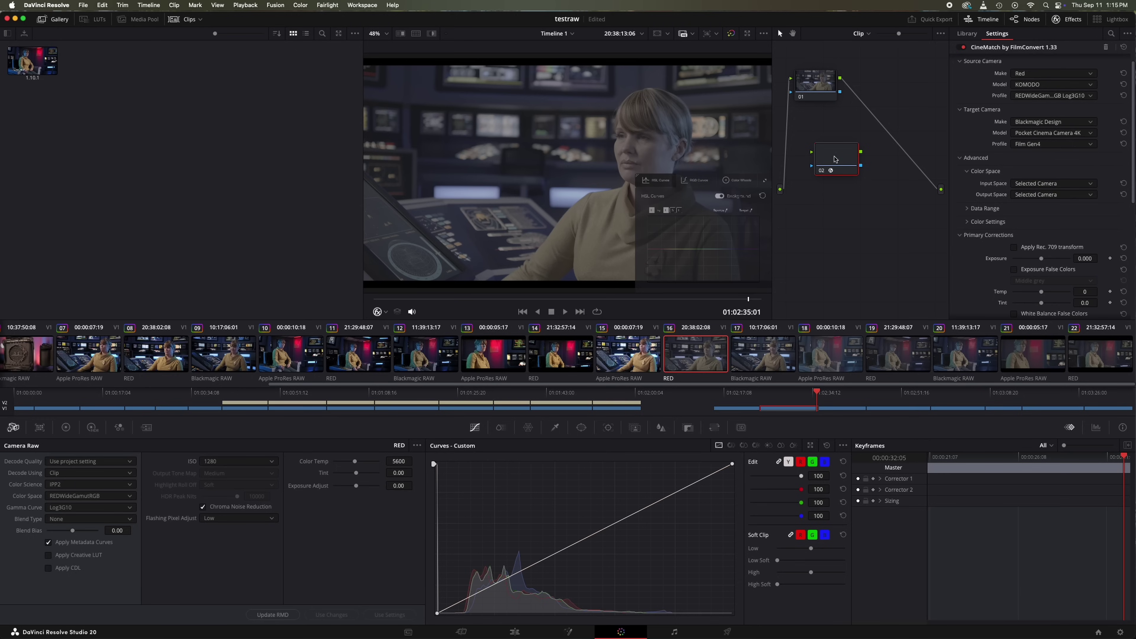
left_click_drag(835, 159, 874, 119)
right_click(835, 141)
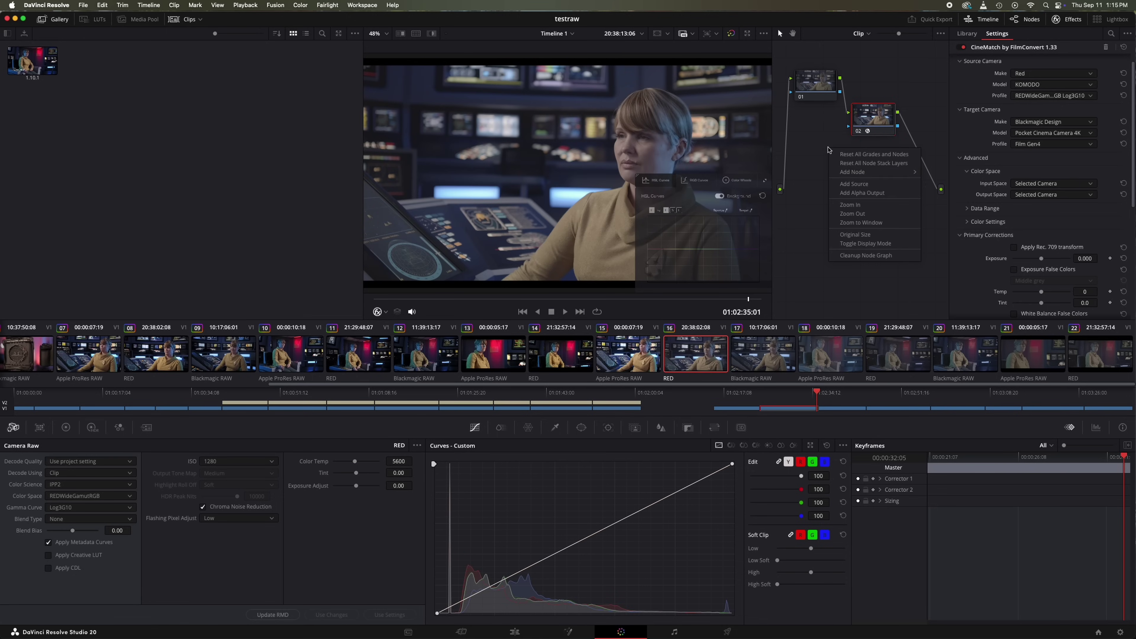
- Add node 03 to the RED clip's tree and apply a LUT to it
mouse_move(890, 172)
left_click(941, 175)
right_click(836, 153)
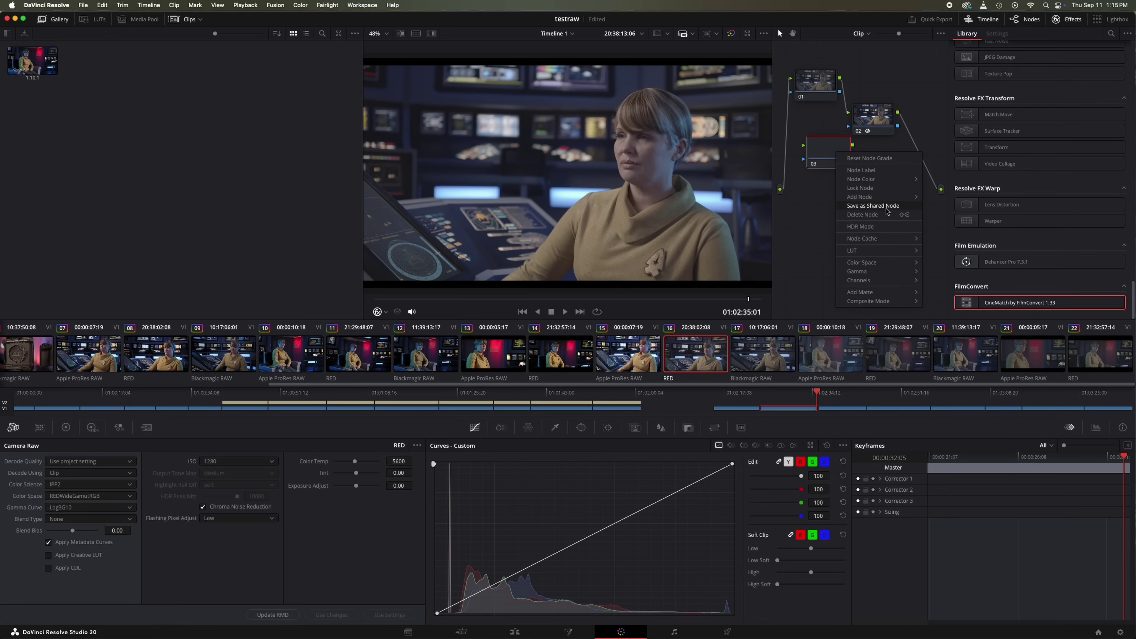
mouse_move(903, 249)
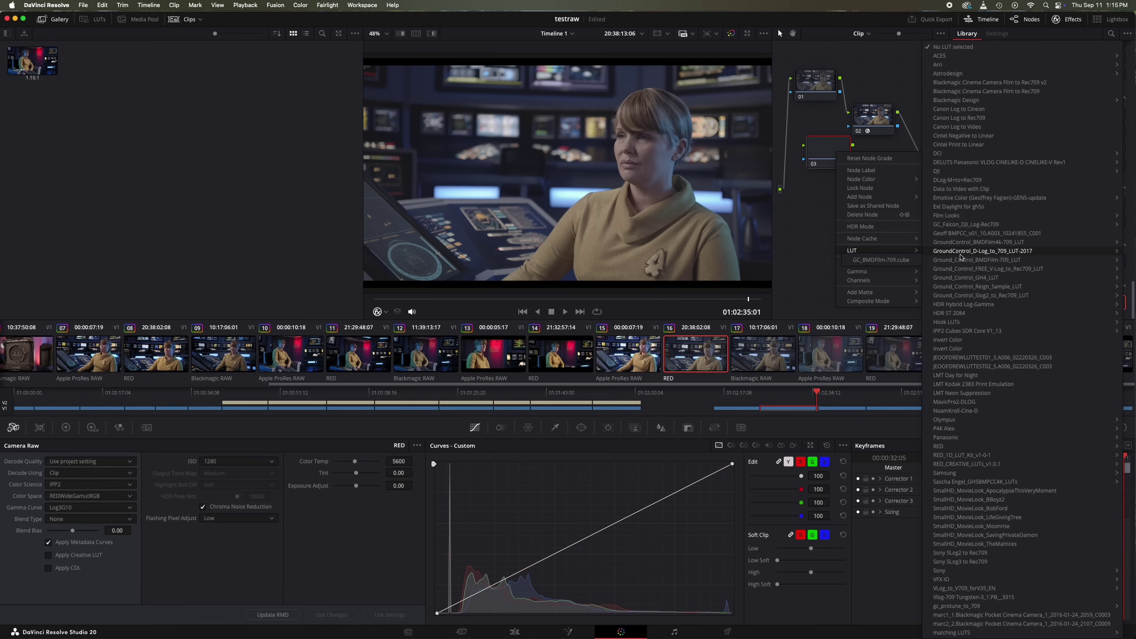
left_click(967, 234)
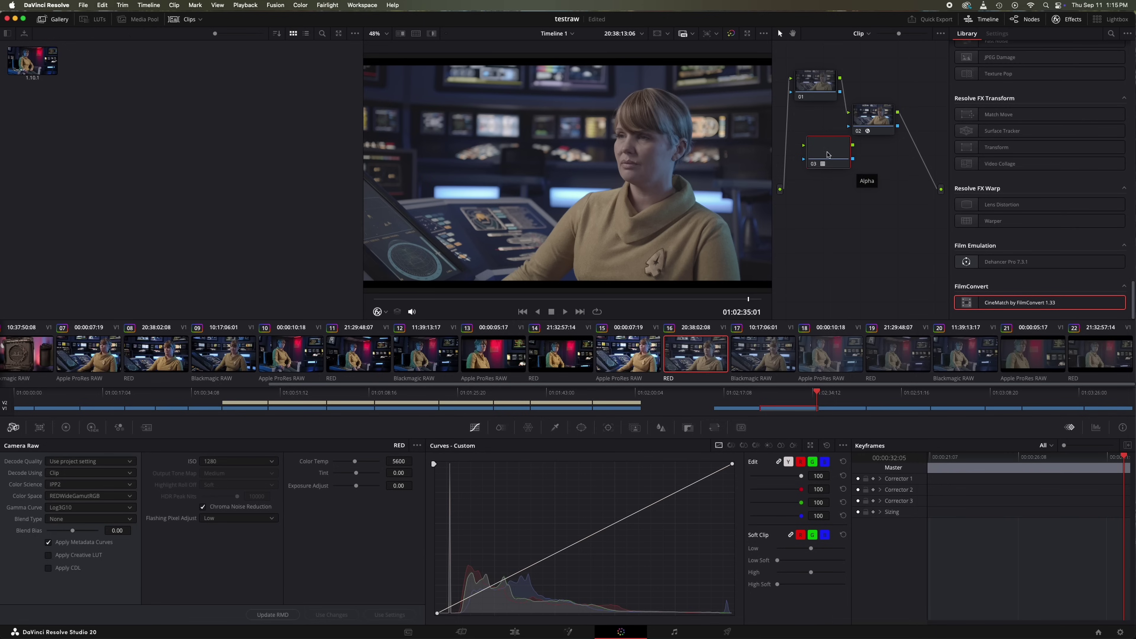
- Arrange nodes 02 and 03 into a chain beside node 01
left_click_drag(827, 154, 920, 154)
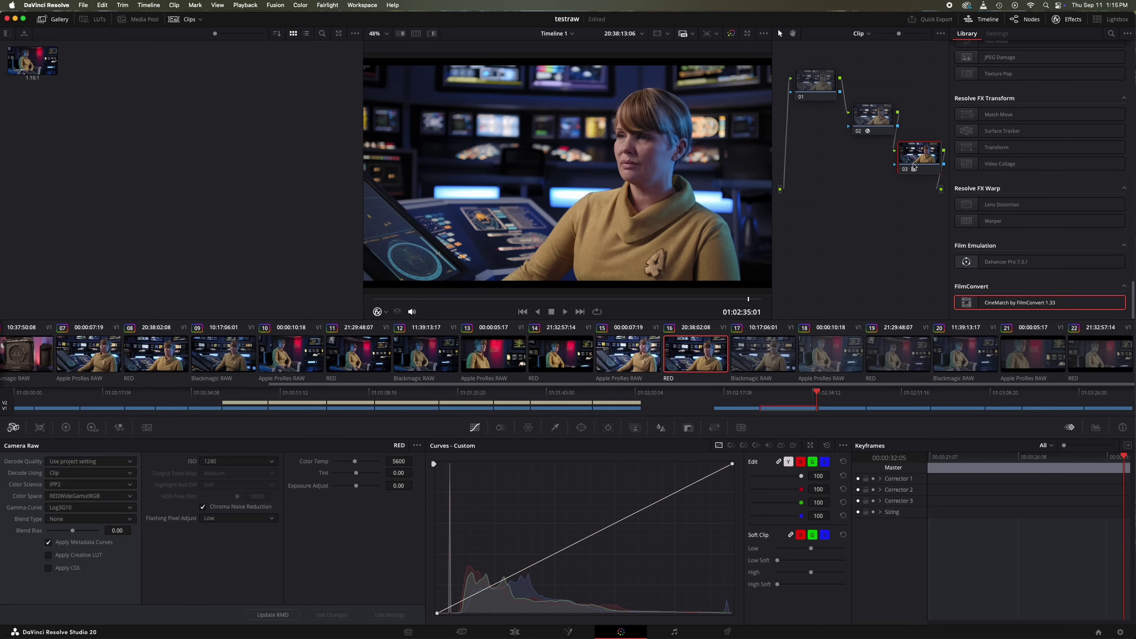
left_click_drag(874, 118, 871, 85)
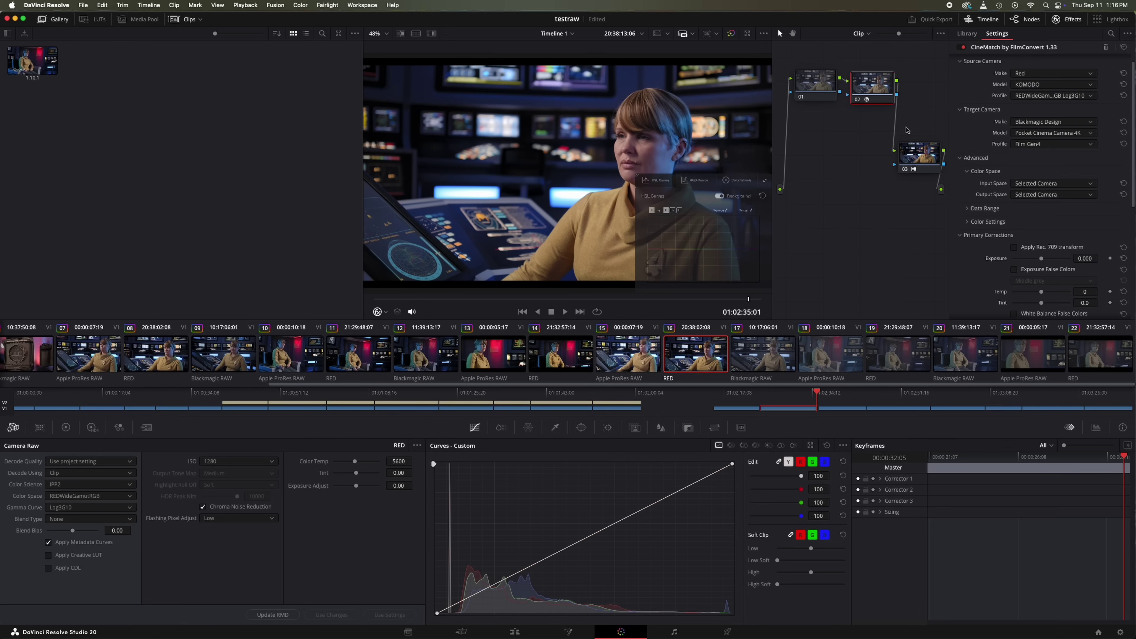
left_click_drag(918, 155, 901, 156)
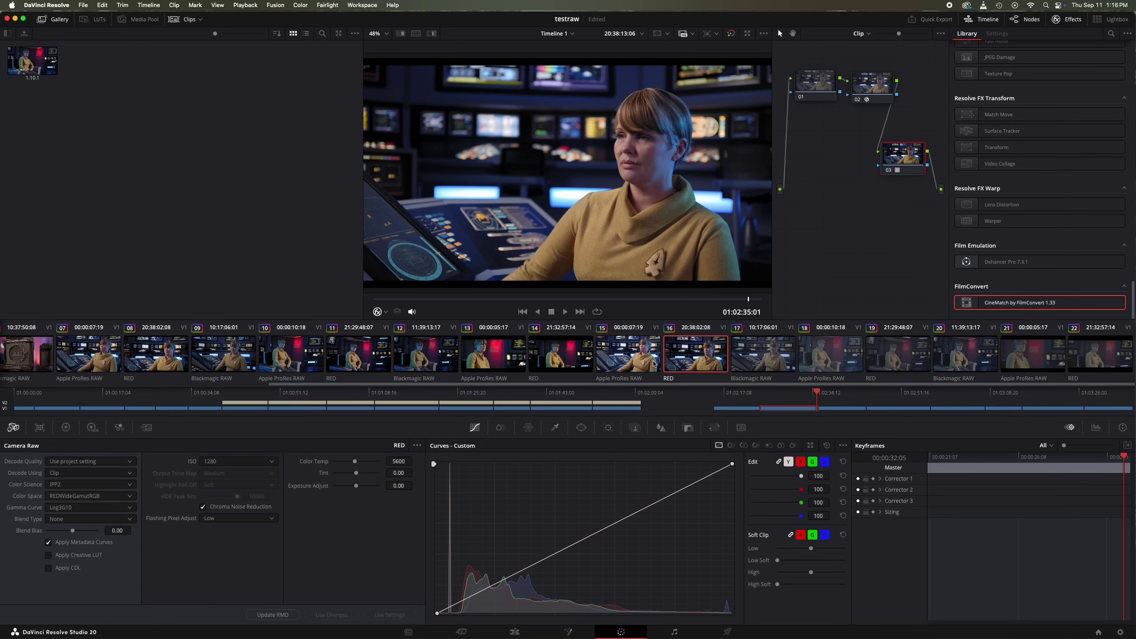
scroll(653, 363, "up", 1)
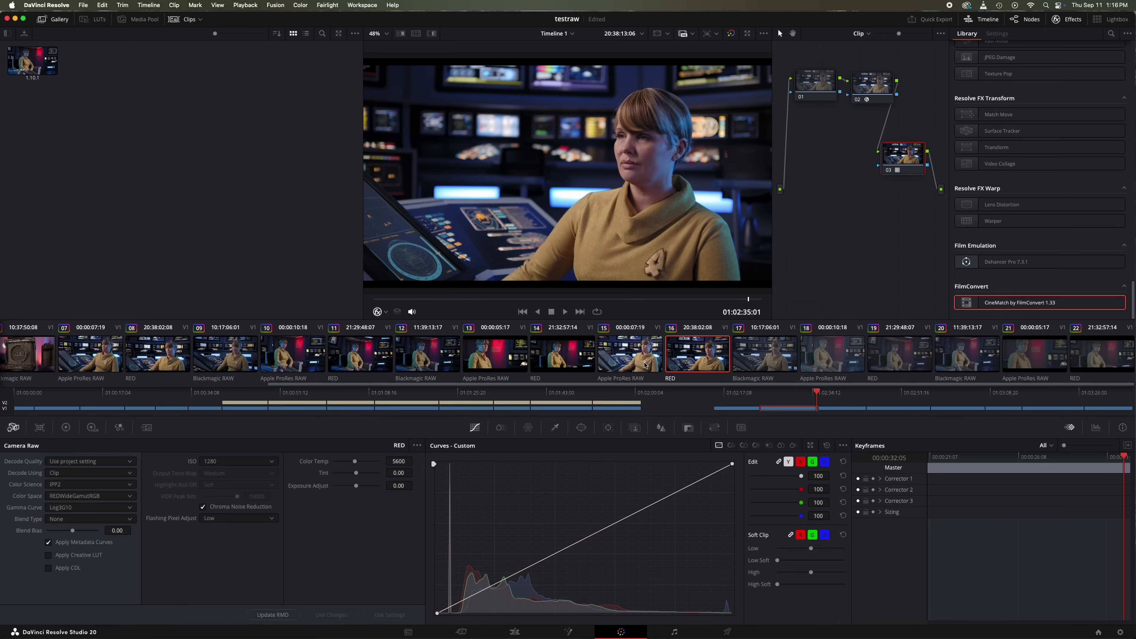
- Raise the RED clip's ISO to 1600, then 2000, comparing against ProRes RAW clip 15
left_click(644, 364)
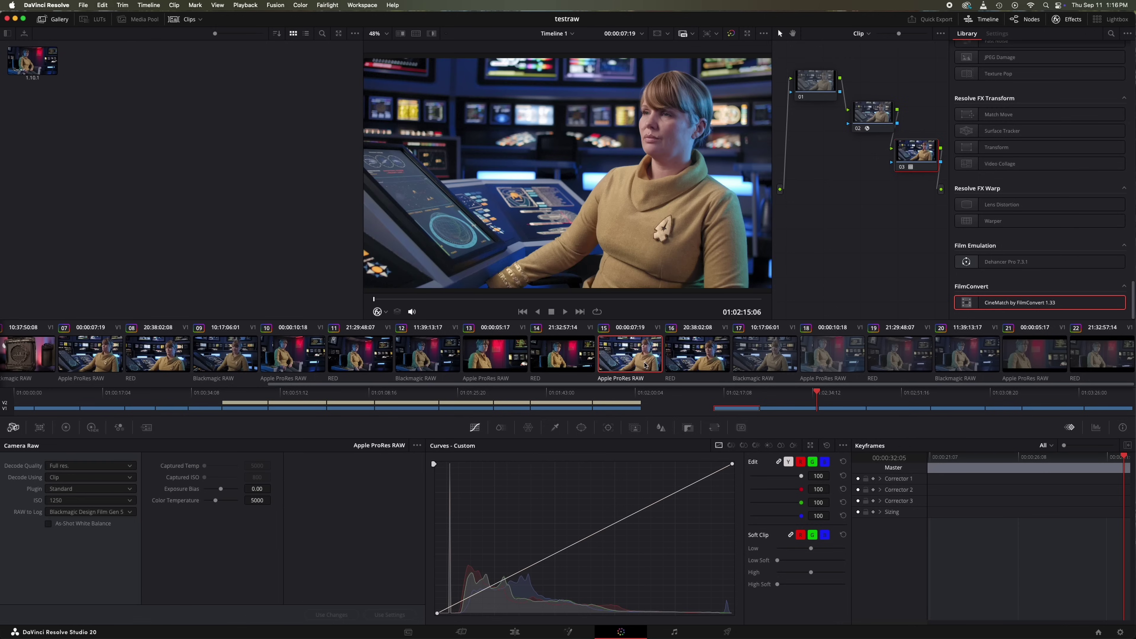
left_click(679, 362)
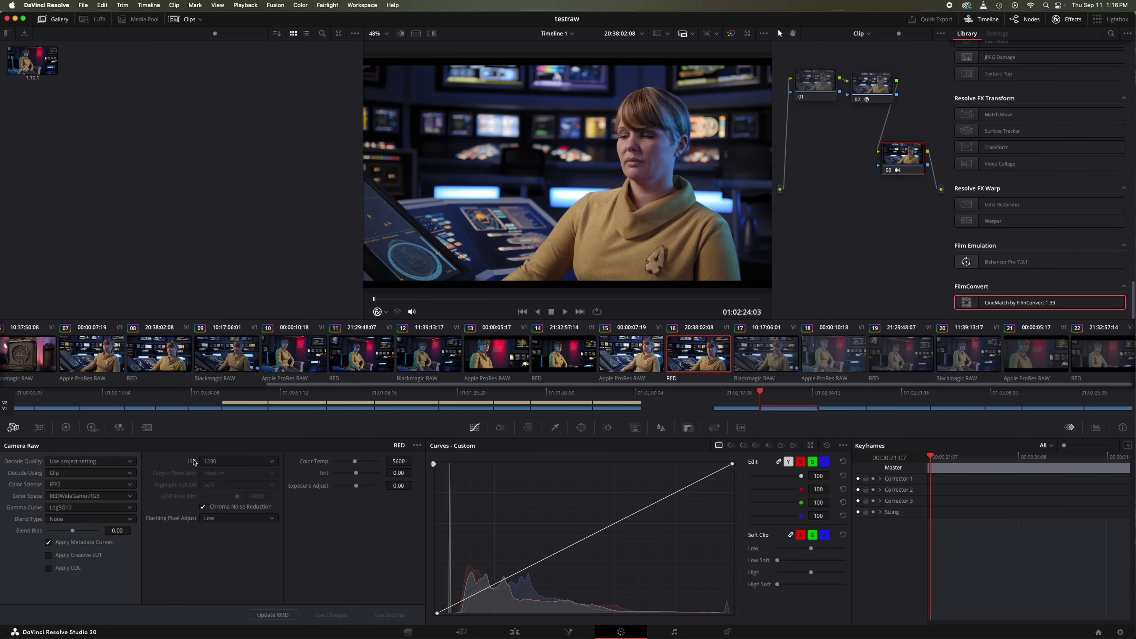
left_click(210, 463)
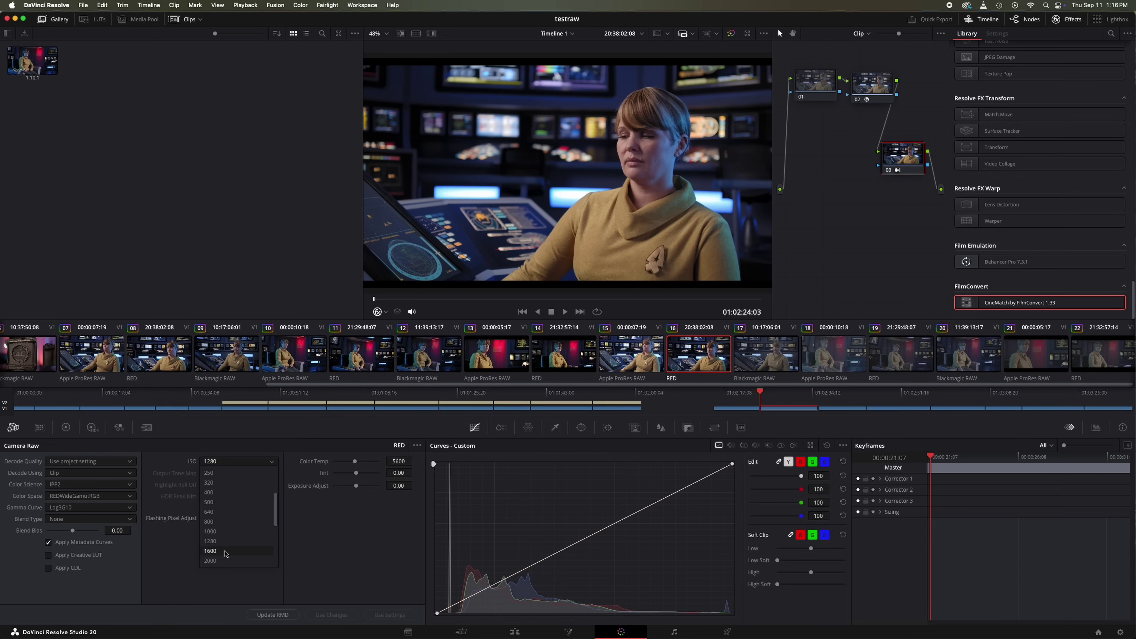
left_click(225, 553)
left_click(648, 354)
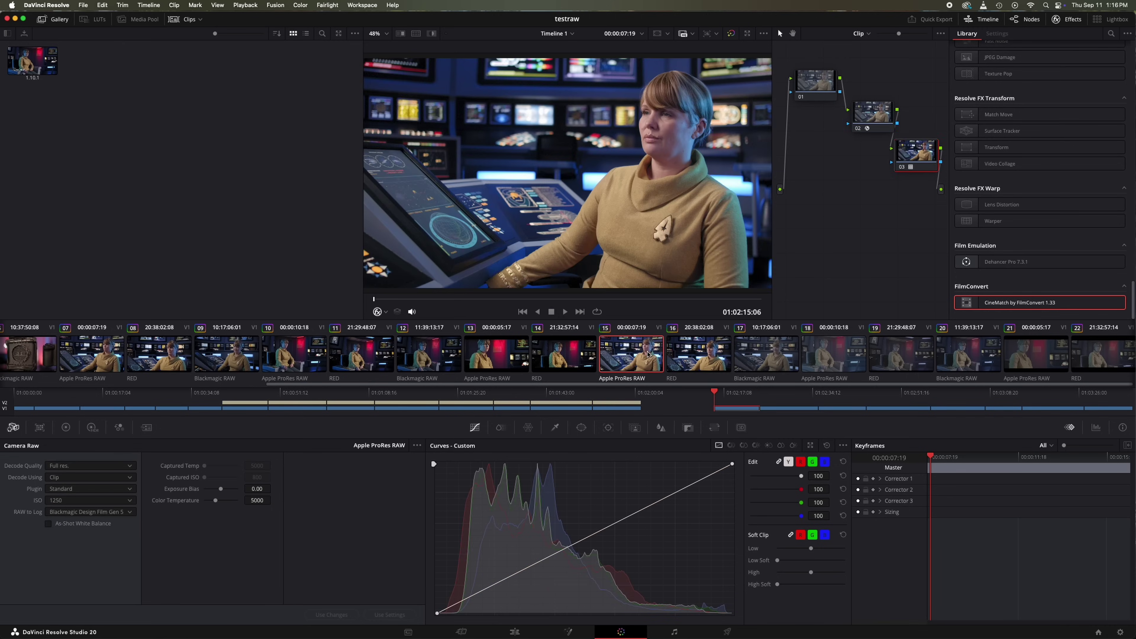
left_click(676, 357)
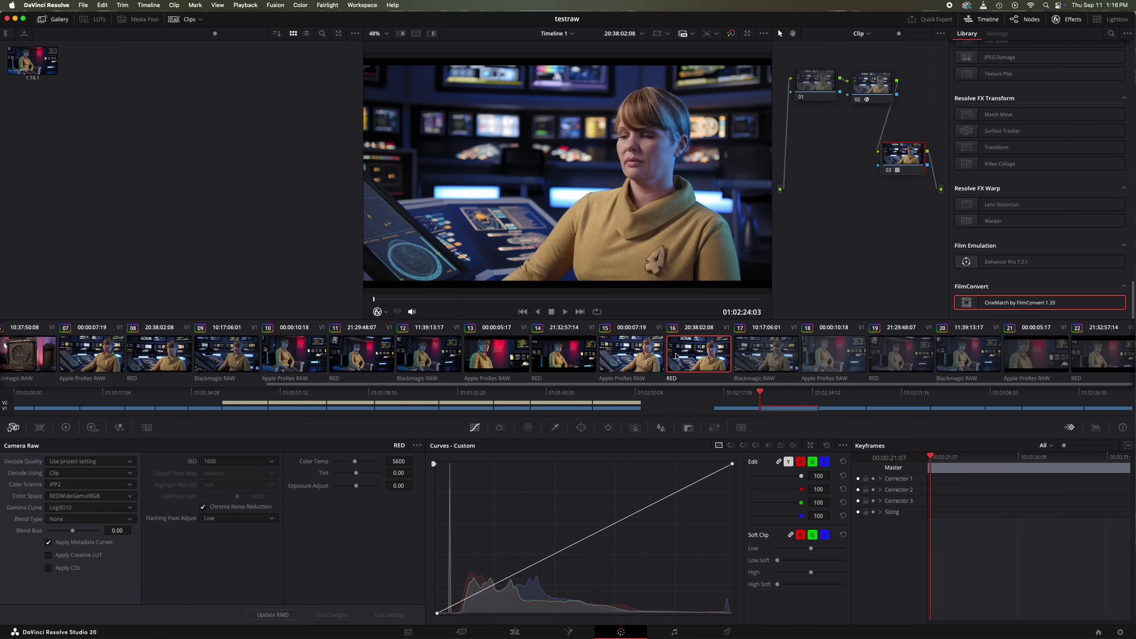
left_click(218, 462)
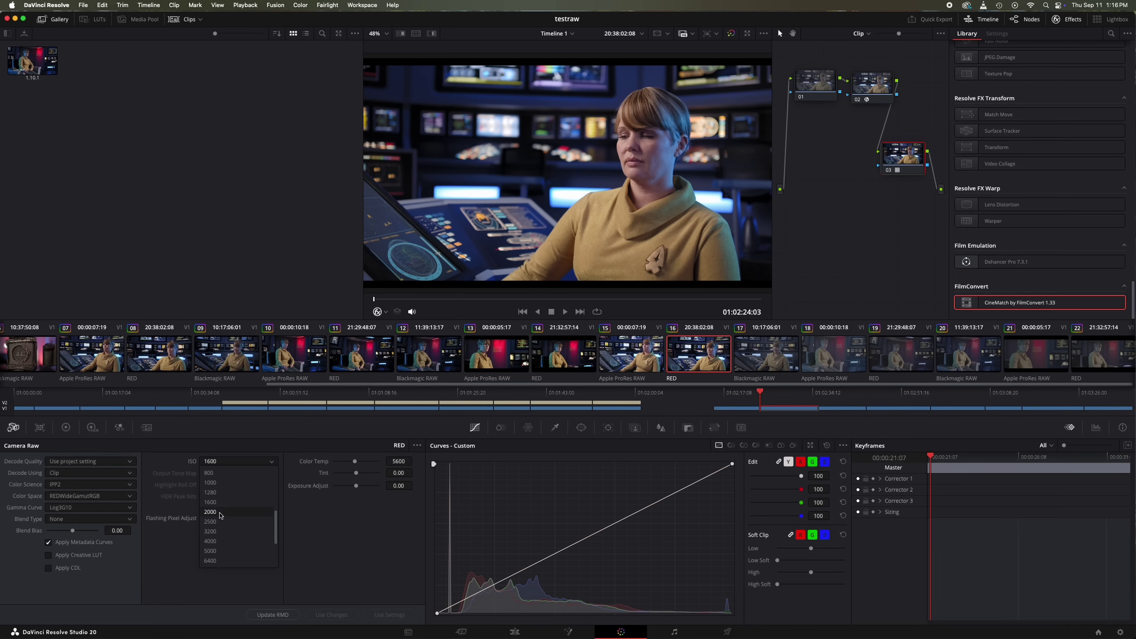
left_click(220, 512)
left_click(638, 362)
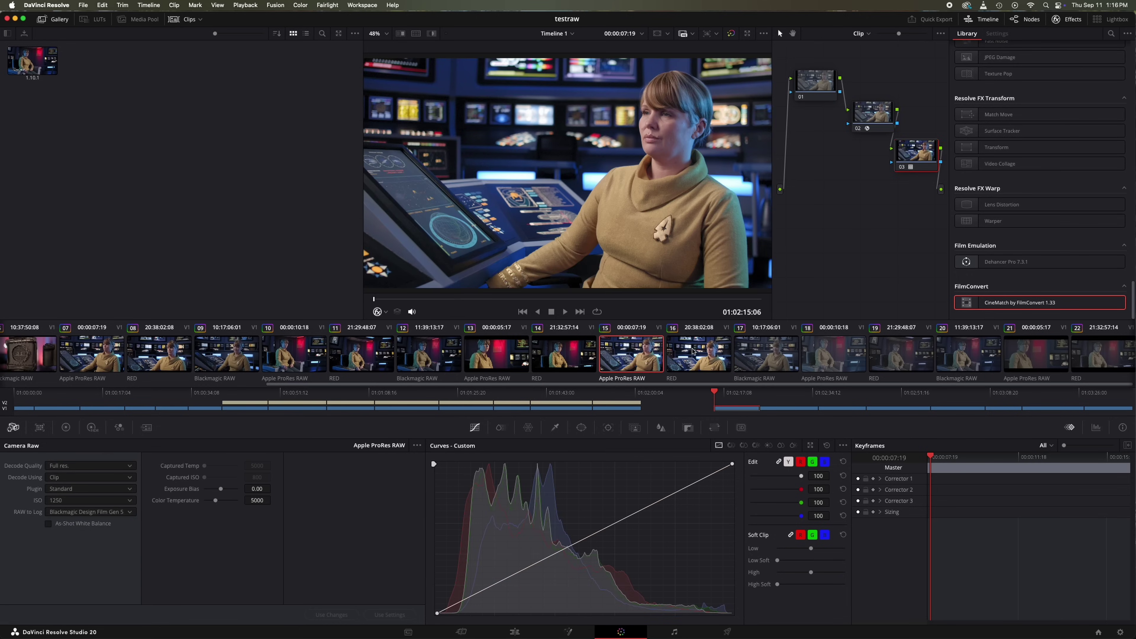
left_click(682, 353)
left_click(629, 357)
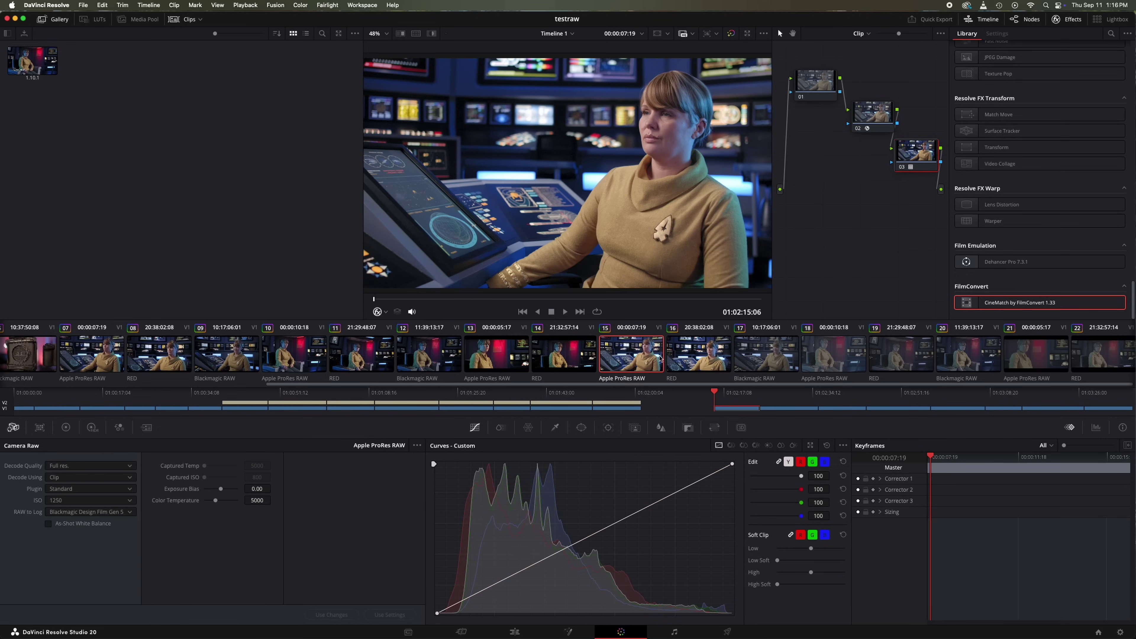
left_click(693, 358)
- On Blackmagic RAW clip 17, keep colour science at Gen 4
left_click(758, 357)
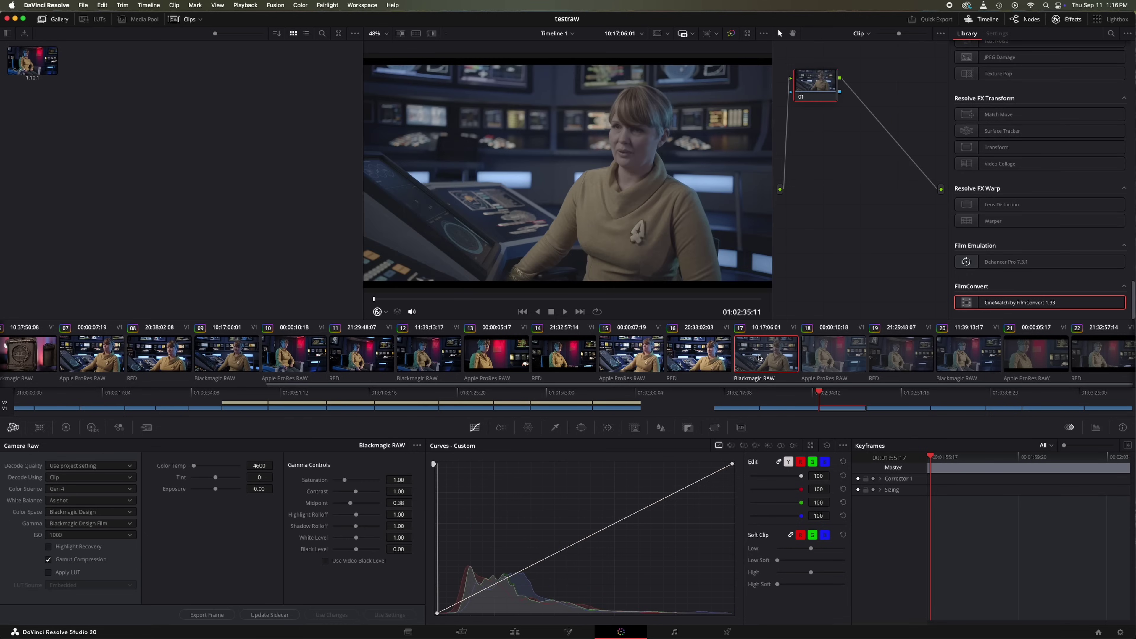
left_click(64, 490)
left_click(66, 502)
- Add corrector node 02 with a LUT and insert it between node 01 and the output
right_click(834, 143)
mouse_move(867, 164)
left_click(949, 166)
right_click(840, 145)
mouse_move(864, 241)
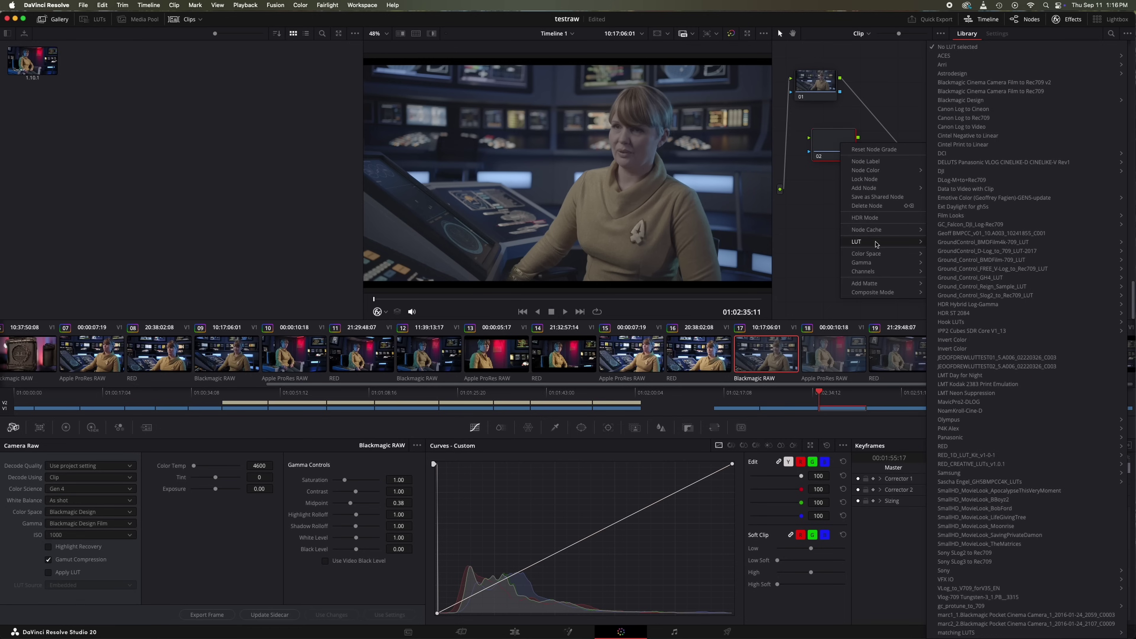
left_click(984, 236)
left_click_drag(854, 156, 886, 131)
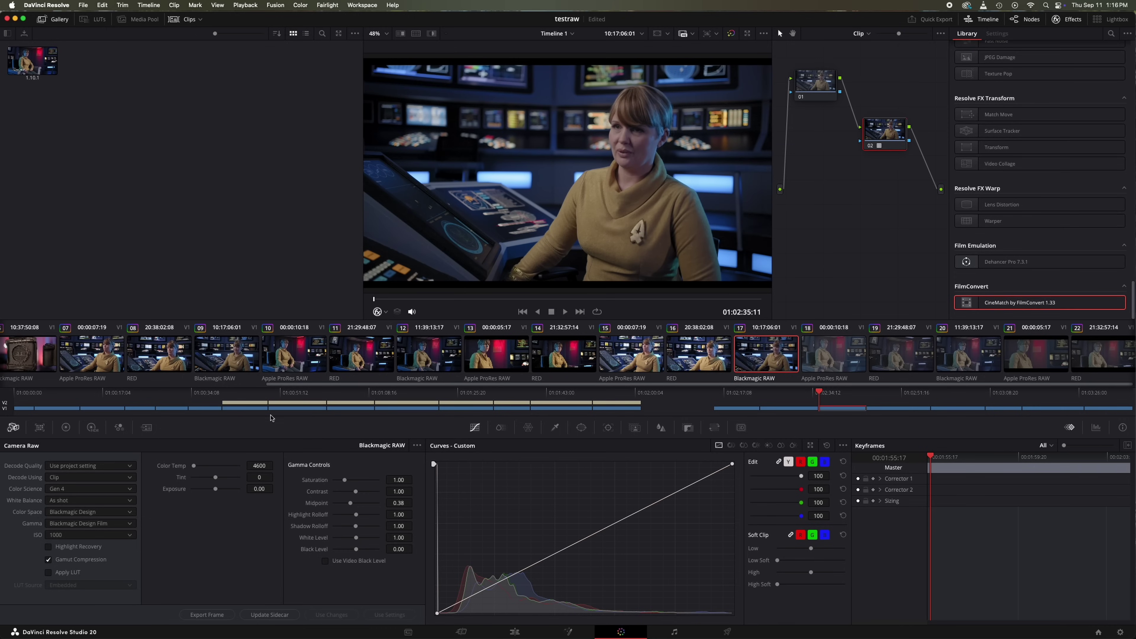
- Keep ISO at 1000 and lift the custom curve to brighten the image
left_click(64, 536)
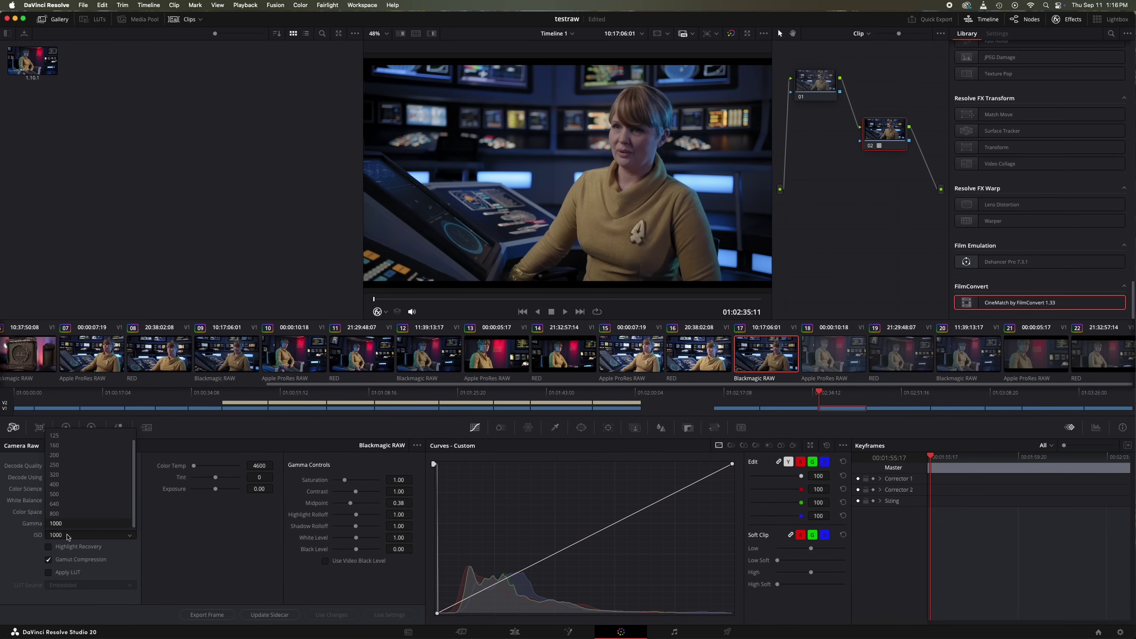
left_click(66, 525)
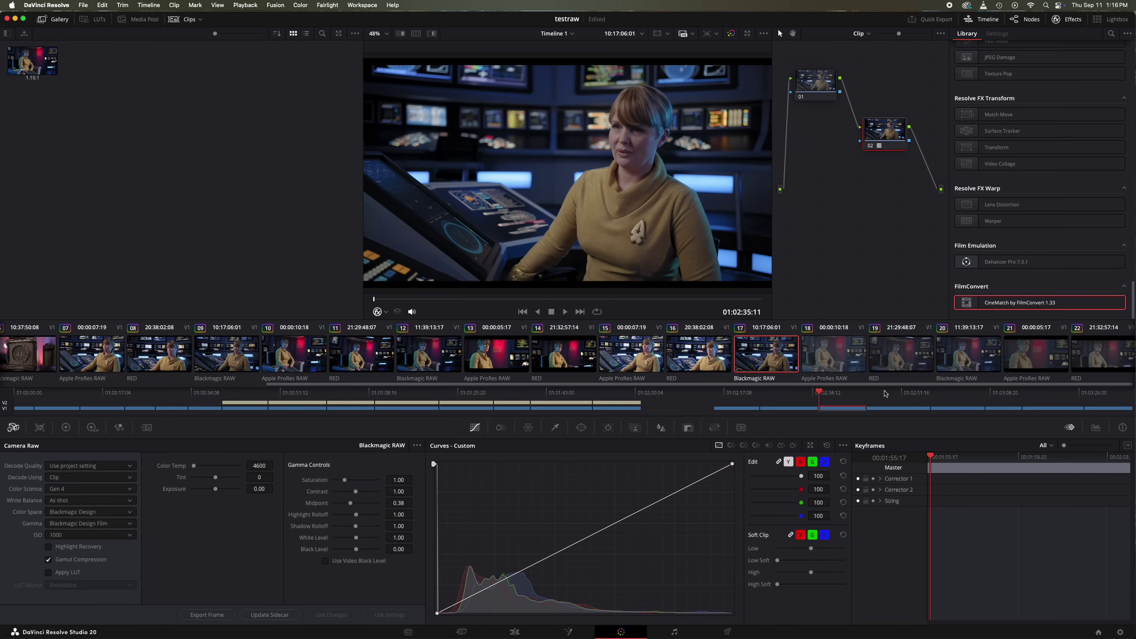
left_click_drag(528, 566, 531, 555)
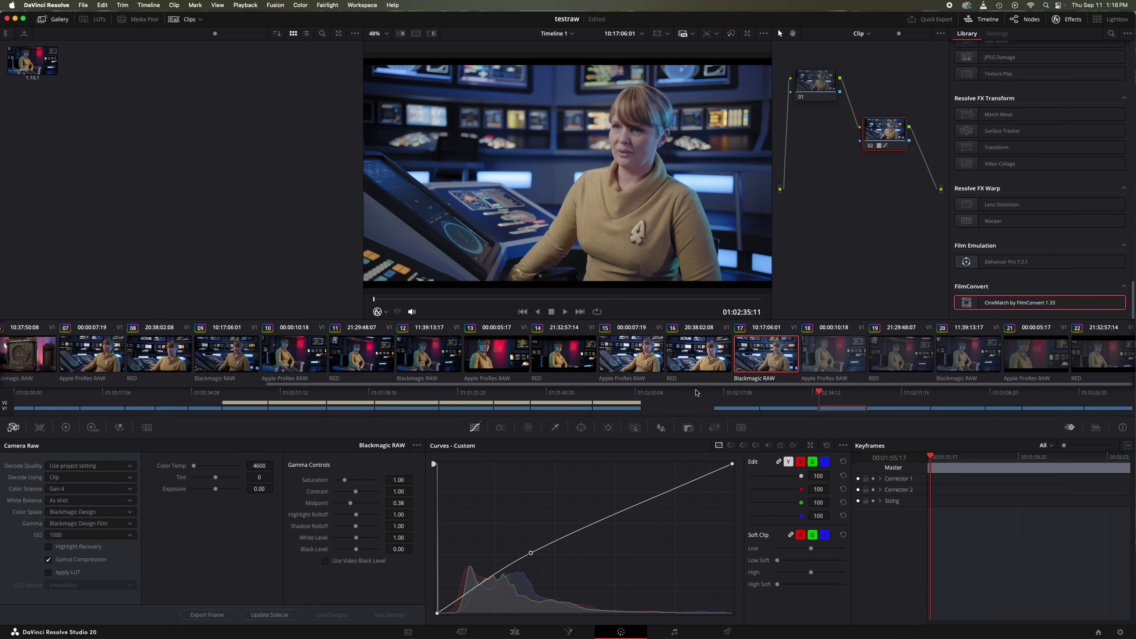
left_click(699, 352)
left_click(759, 358)
left_click_drag(531, 554, 543, 549)
- Set Color Temp to 5000 and compare the result with ProRes RAW clip 15
left_click(256, 468)
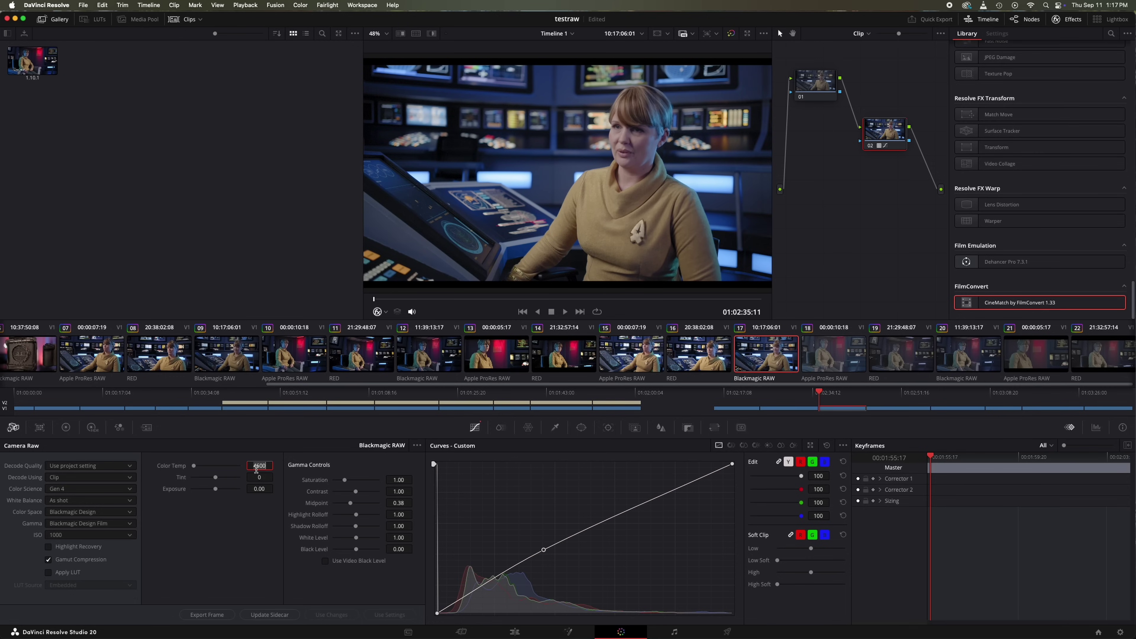
type("5000")
key("Return")
left_click(609, 350)
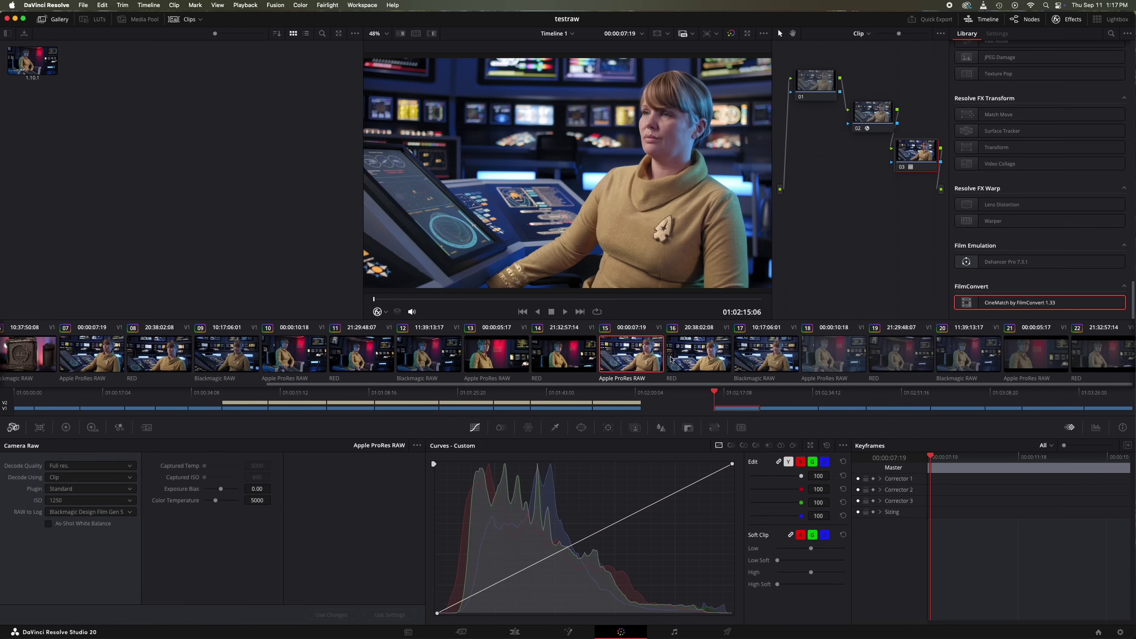
left_click(696, 363)
left_click(741, 362)
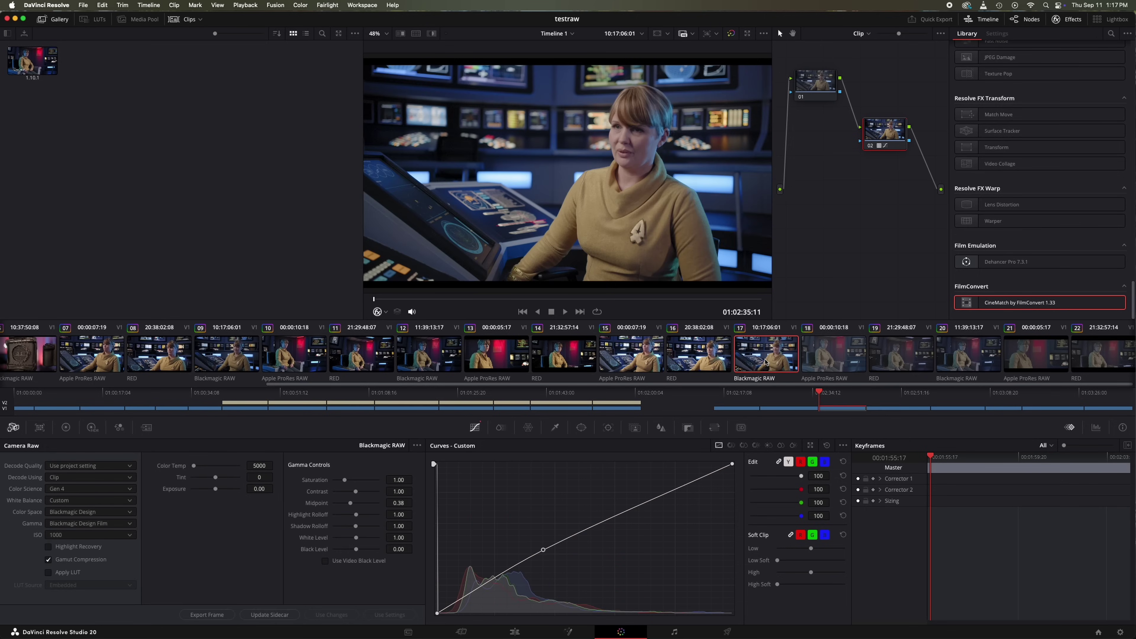
scroll(753, 349, "right", 1)
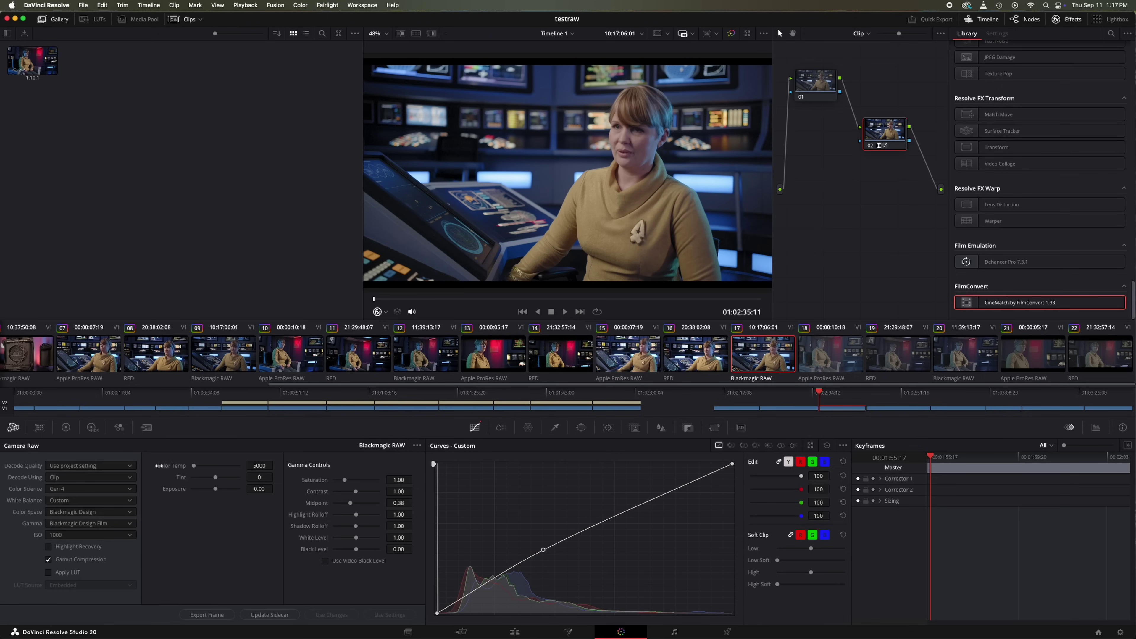
left_click(66, 490)
left_click(49, 505)
left_click(76, 513)
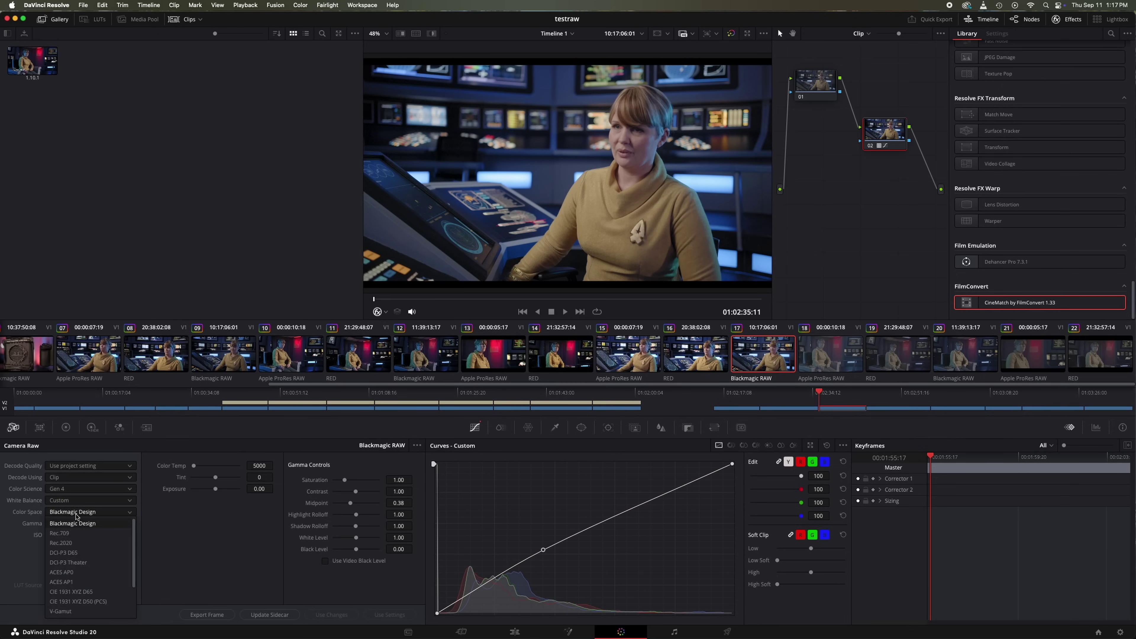
left_click(86, 522)
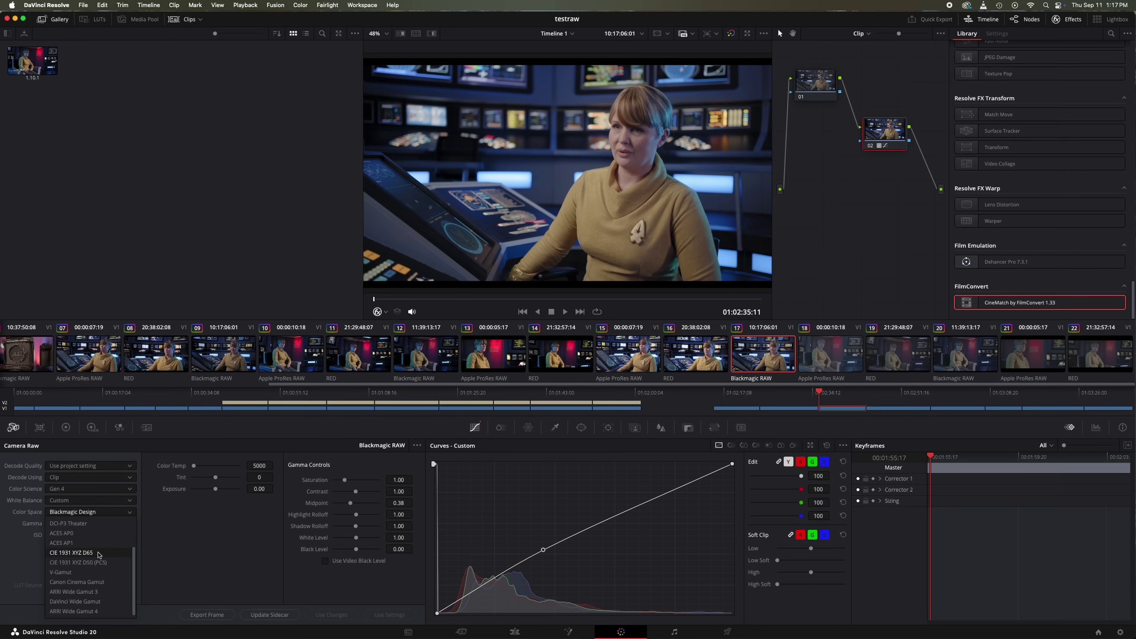
left_click(69, 524)
scroll(93, 564, "down", 3)
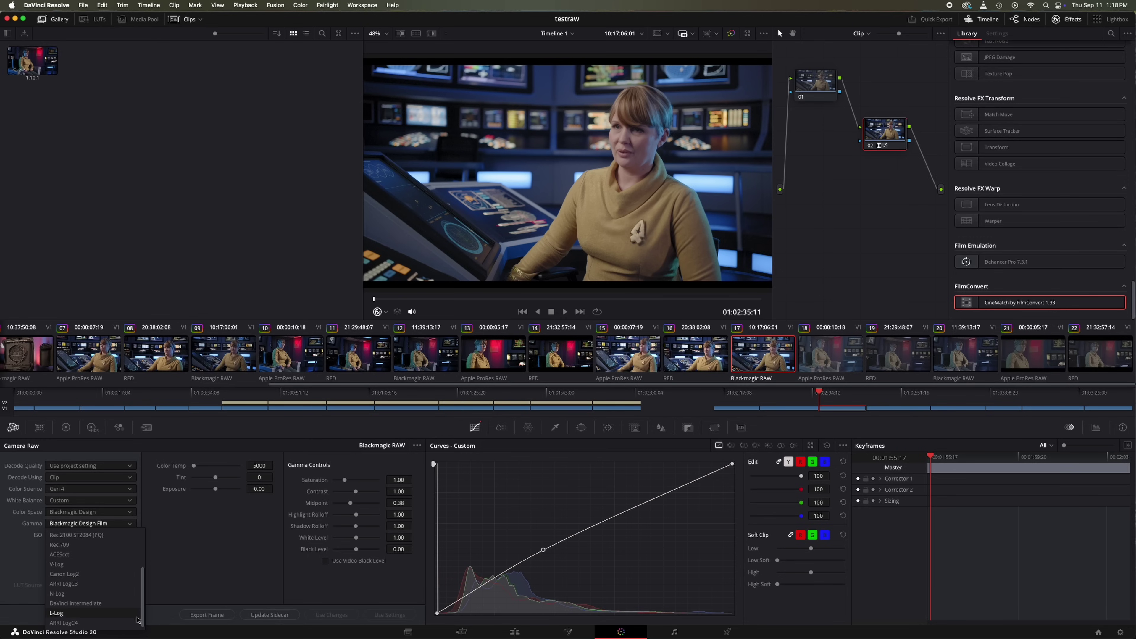
scroll(74, 570, "up", 3)
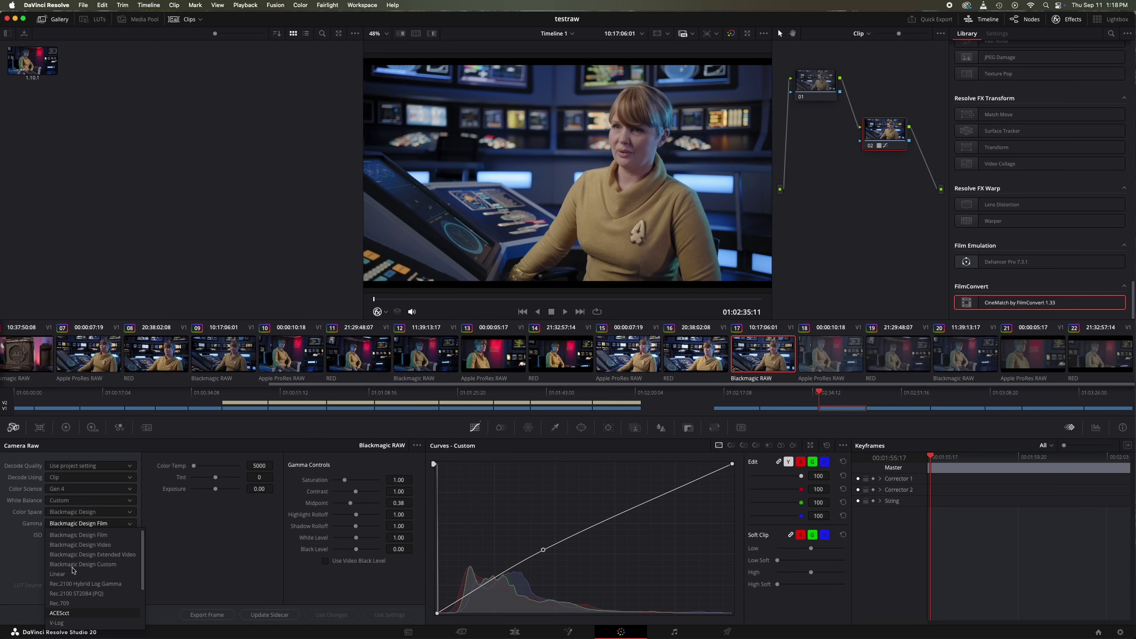
left_click(33, 562)
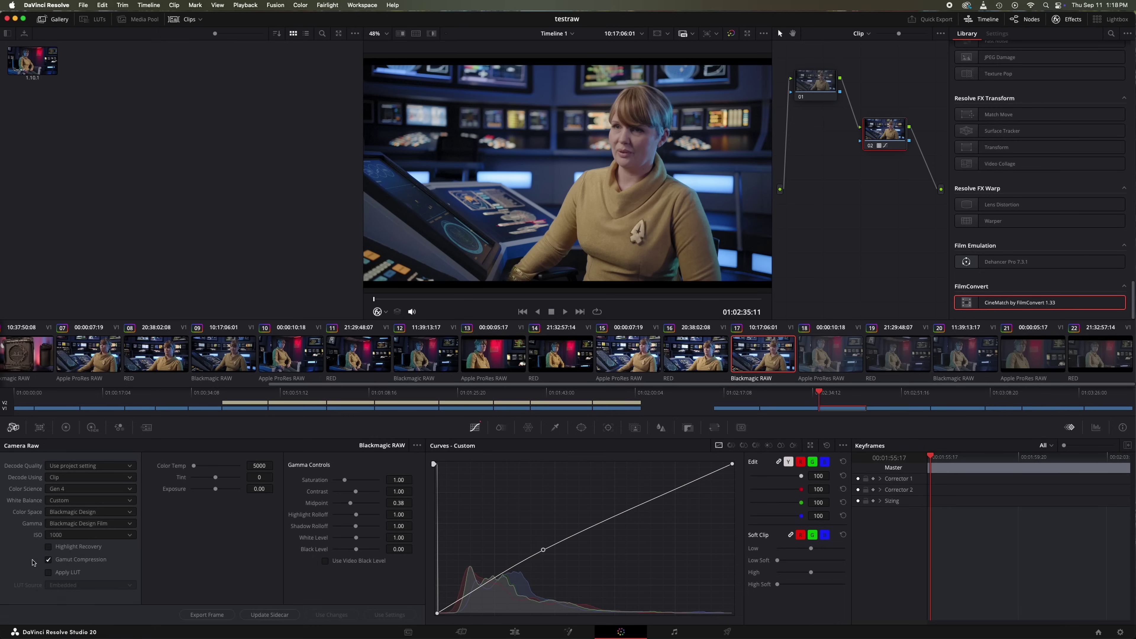